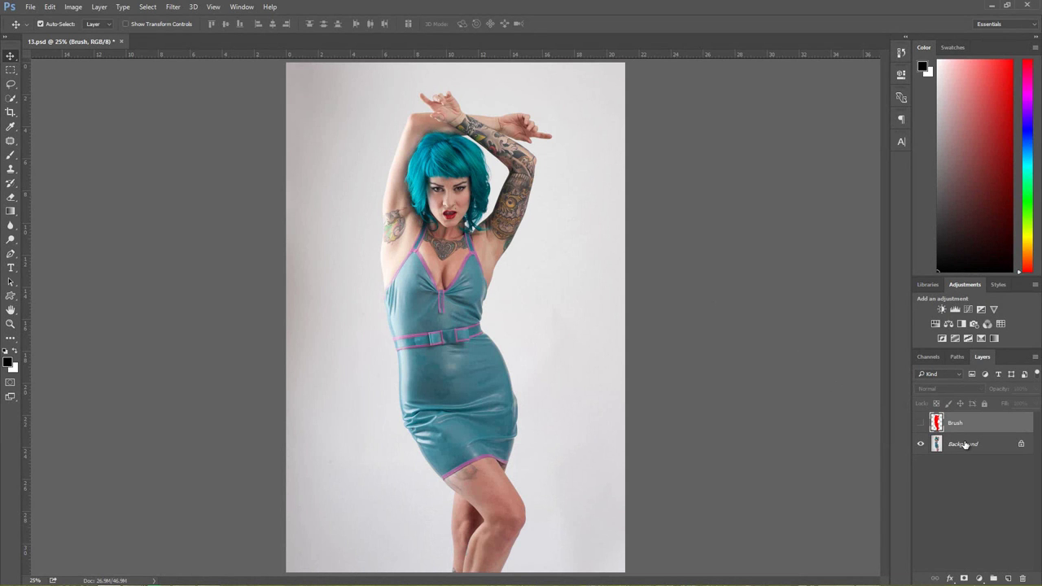
- Convert the Background photo layer into Layer 0, then turn it back into the Background
{"action": "left_click", "coordinate": [965, 445]}
{"action": "right_click", "coordinate": [965, 445]}
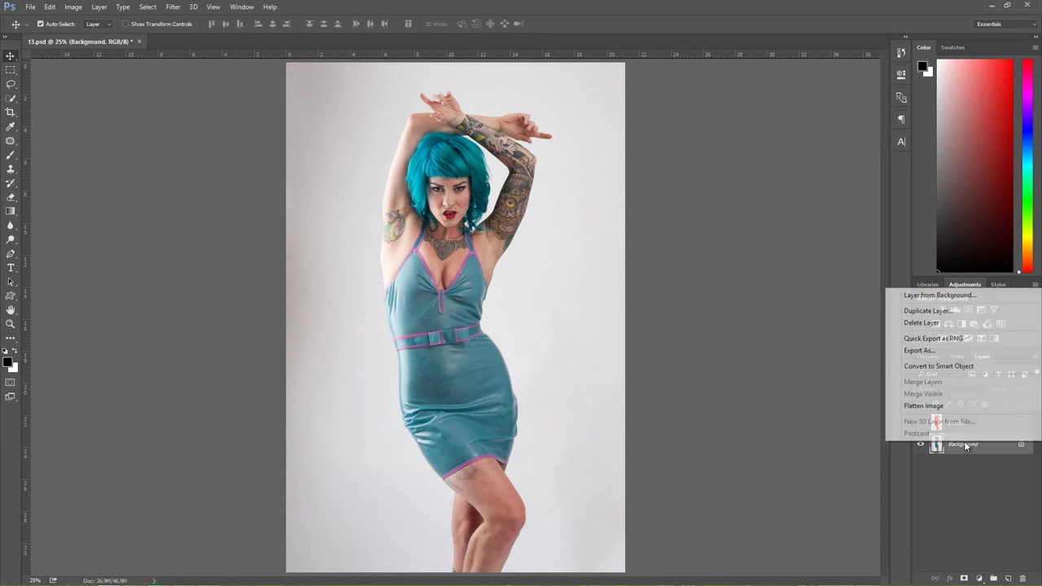
{"action": "left_click", "coordinate": [929, 296]}
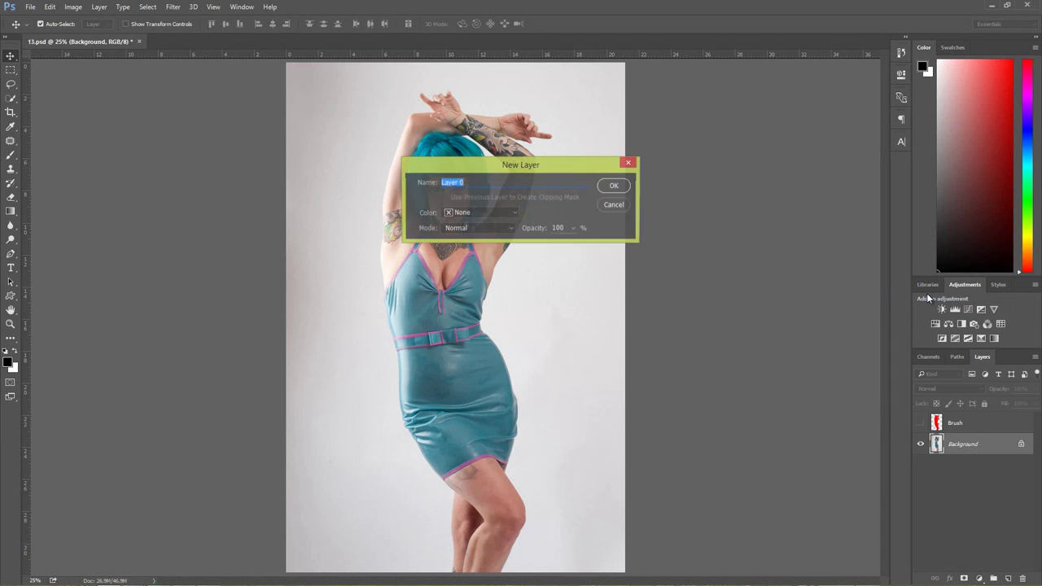
{"action": "left_click", "coordinate": [615, 187]}
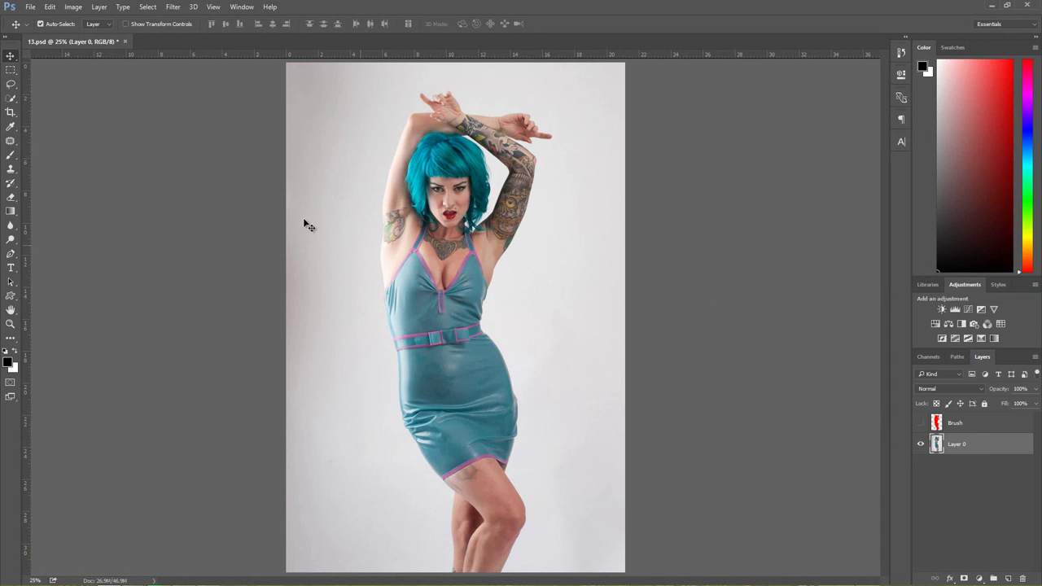
{"action": "left_click", "coordinate": [99, 7]}
{"action": "mouse_move", "coordinate": [106, 19]}
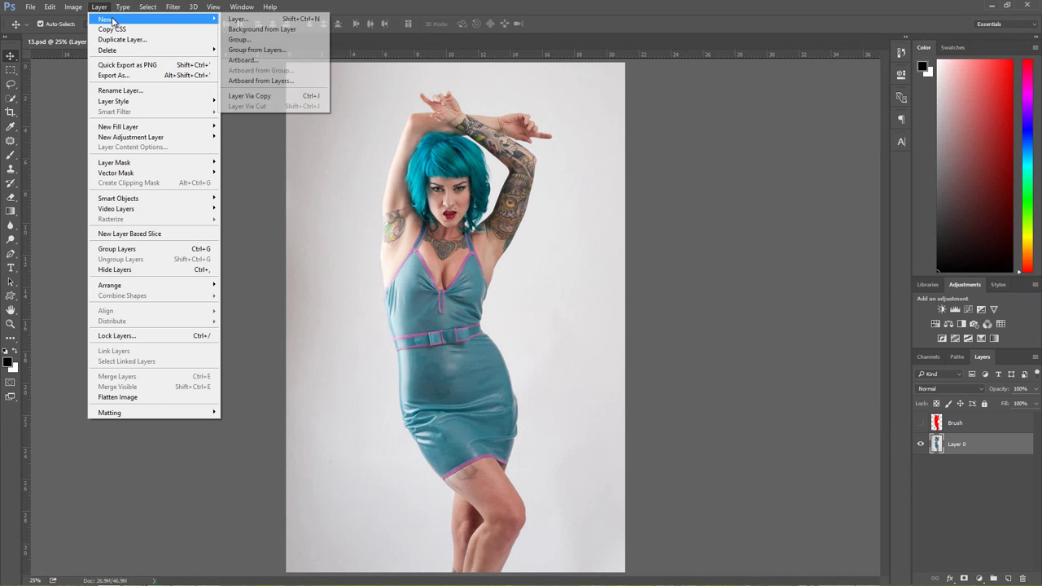
{"action": "left_click", "coordinate": [234, 31]}
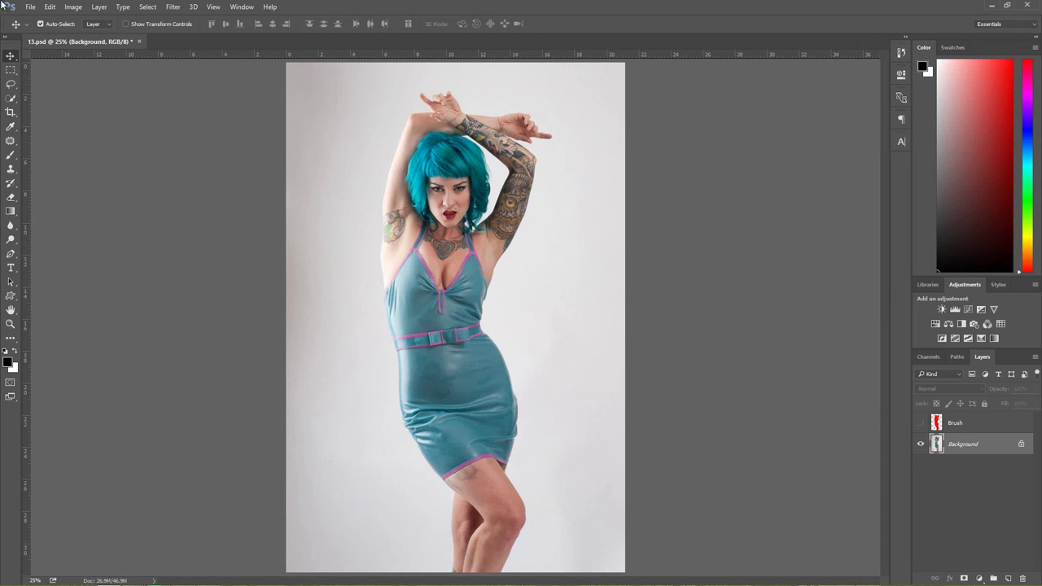
- Load the Figure Brushes.abr brush set through the Preset Manager
{"action": "left_click", "coordinate": [44, 8]}
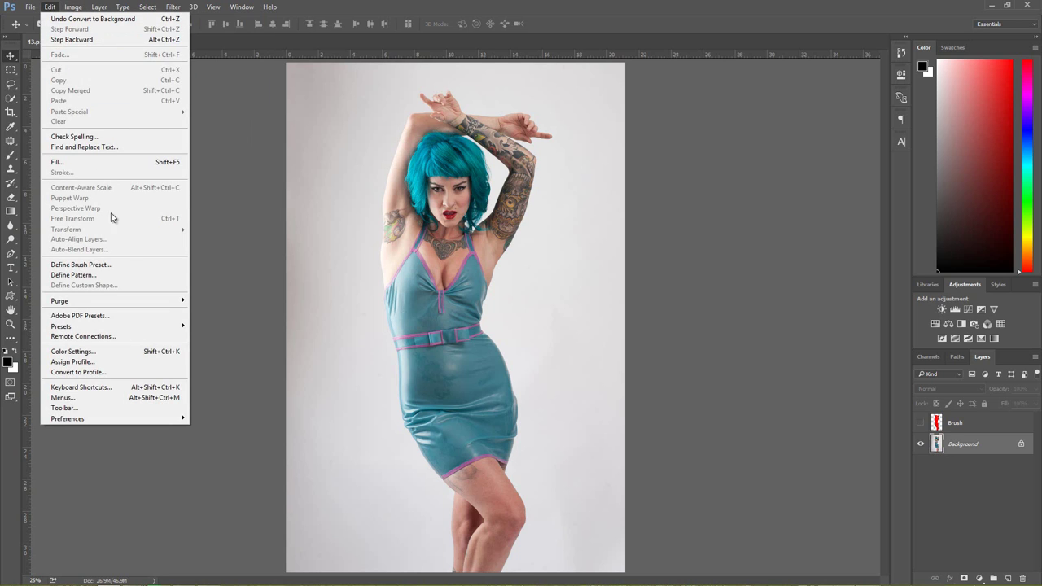
{"action": "mouse_move", "coordinate": [114, 326]}
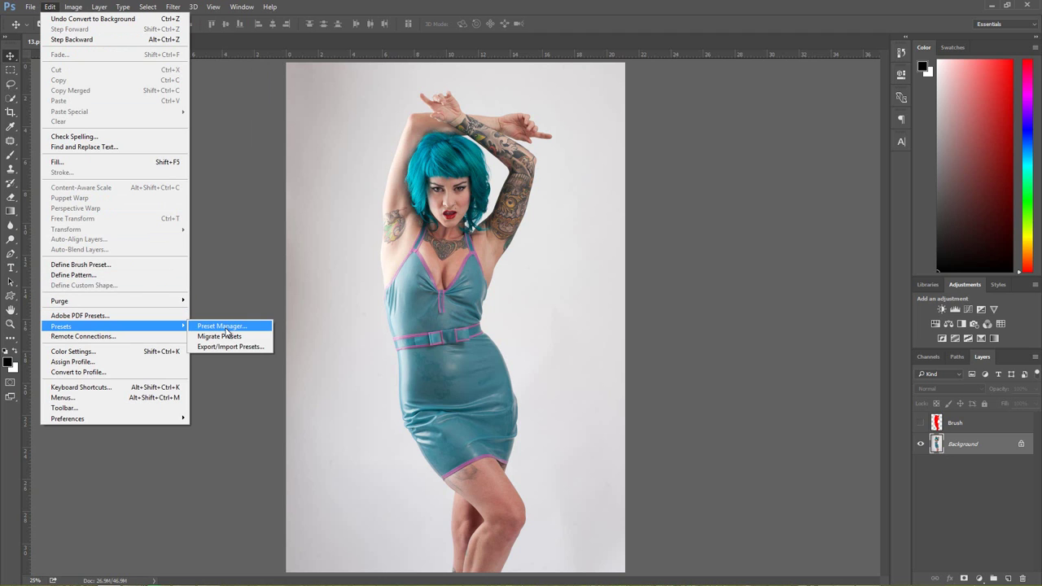
{"action": "left_click", "coordinate": [225, 326]}
{"action": "left_click", "coordinate": [644, 168]}
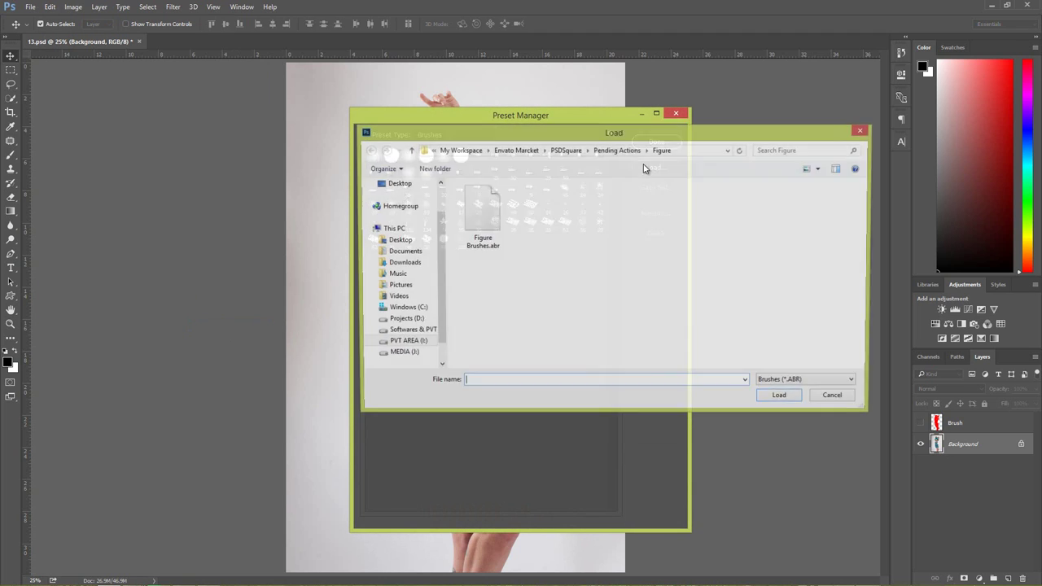
{"action": "double_click", "coordinate": [503, 210]}
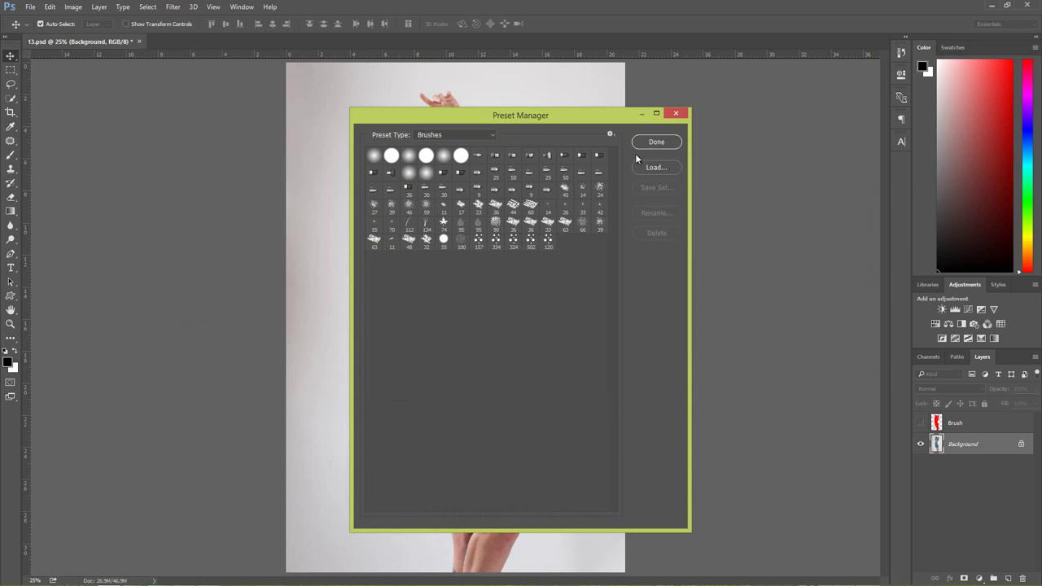
{"action": "left_click", "coordinate": [657, 142]}
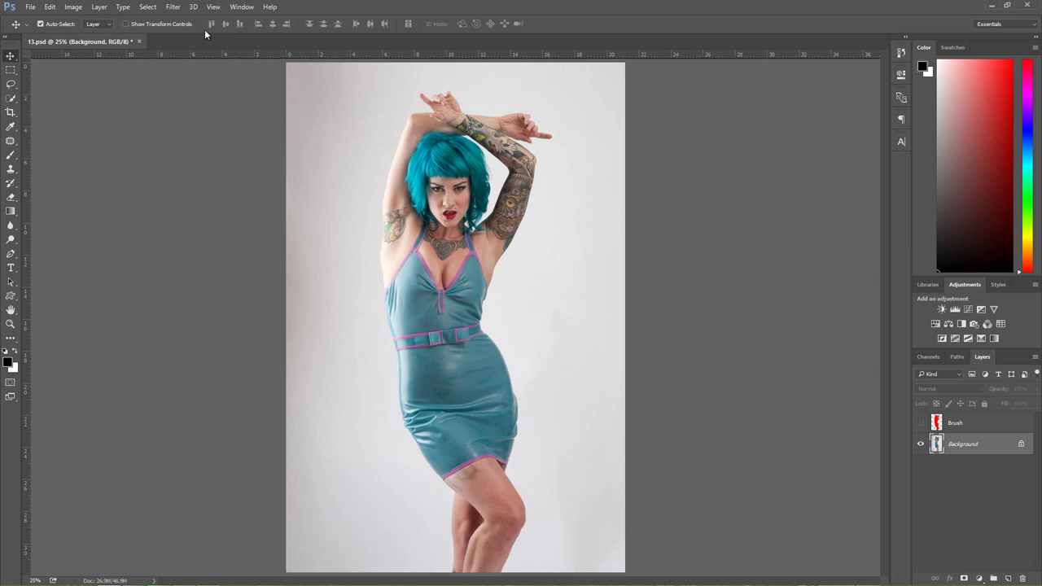
{"action": "left_click", "coordinate": [241, 7]}
- Load the Figure.atn action set into the Actions panel
{"action": "left_click", "coordinate": [262, 79]}
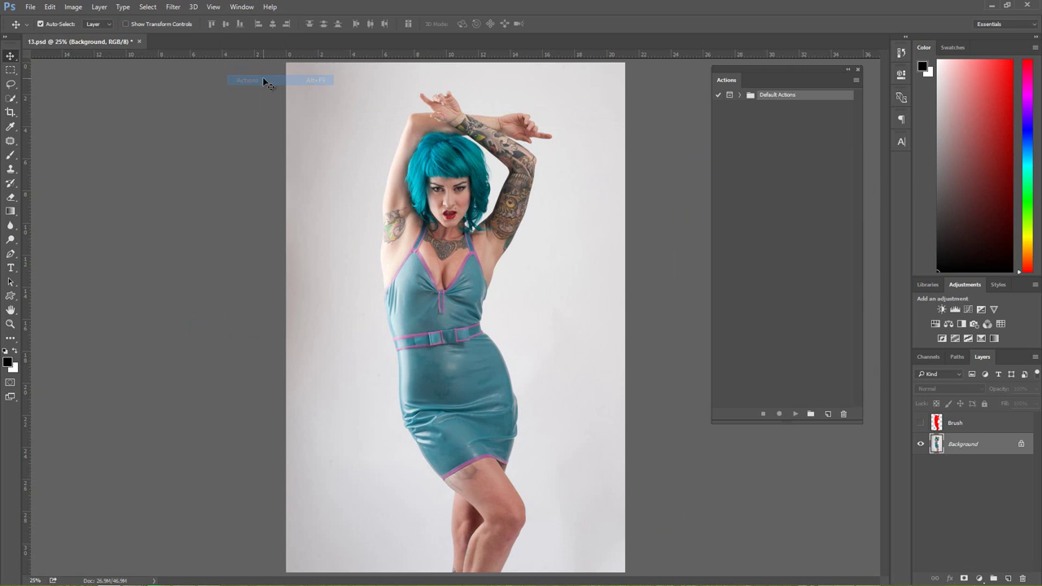
{"action": "left_click", "coordinate": [857, 80]}
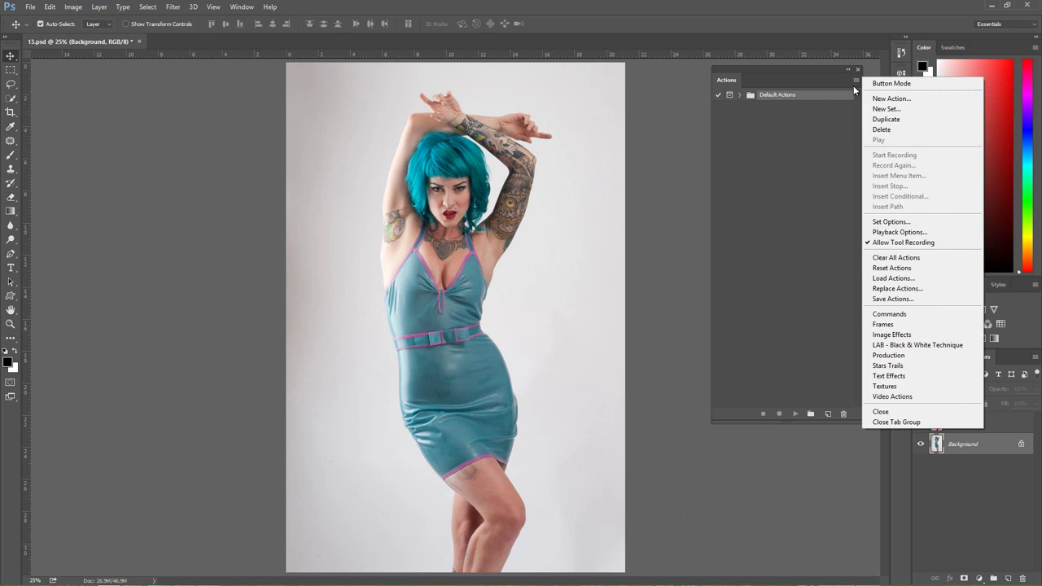
{"action": "left_click", "coordinate": [887, 279]}
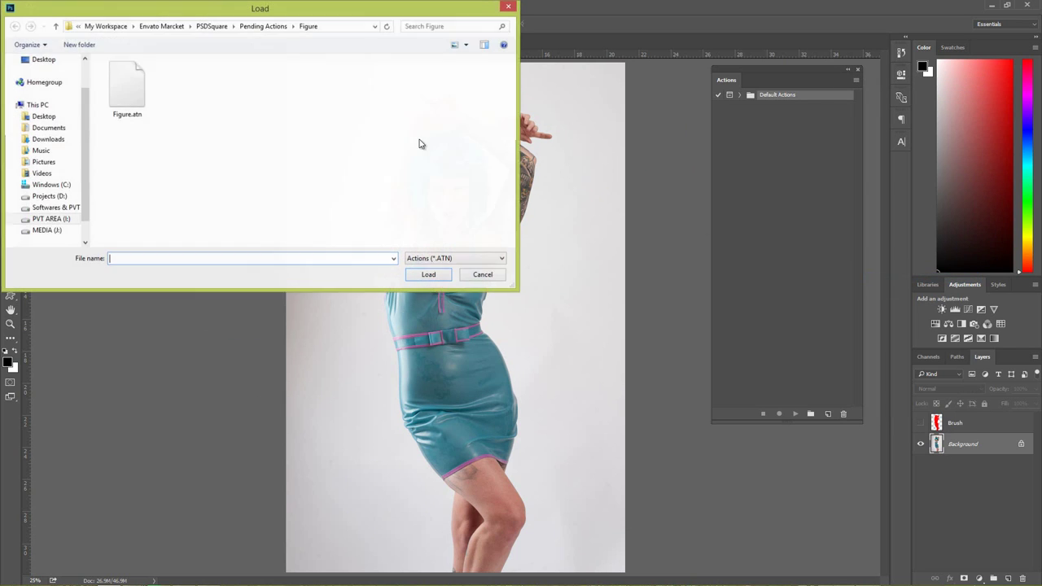
{"action": "left_click", "coordinate": [128, 96]}
{"action": "double_click", "coordinate": [131, 94]}
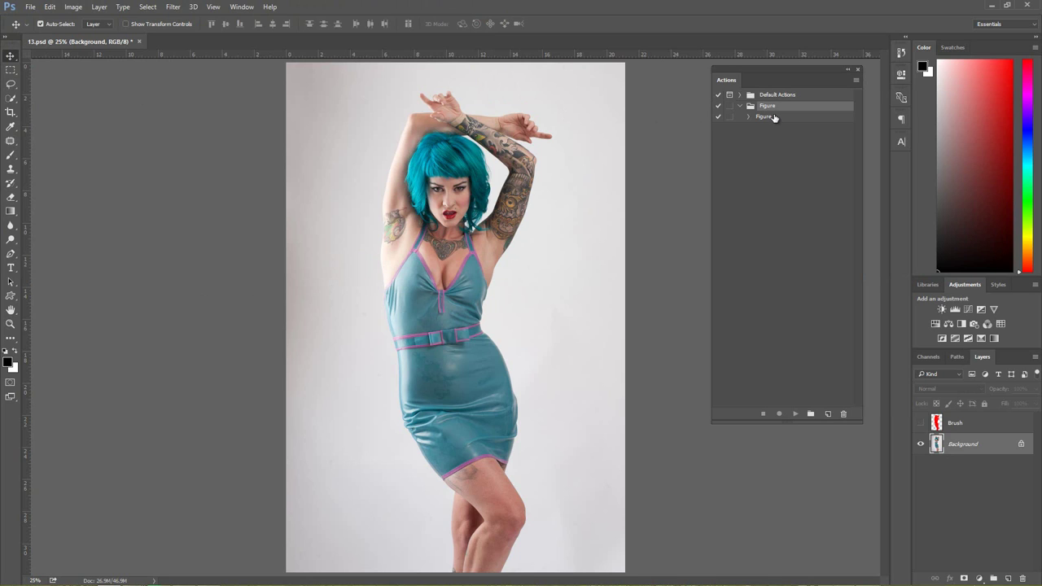
- Select the Figure action, keep the red Brush silhouette layer visible, and play the action
{"action": "left_click", "coordinate": [778, 117]}
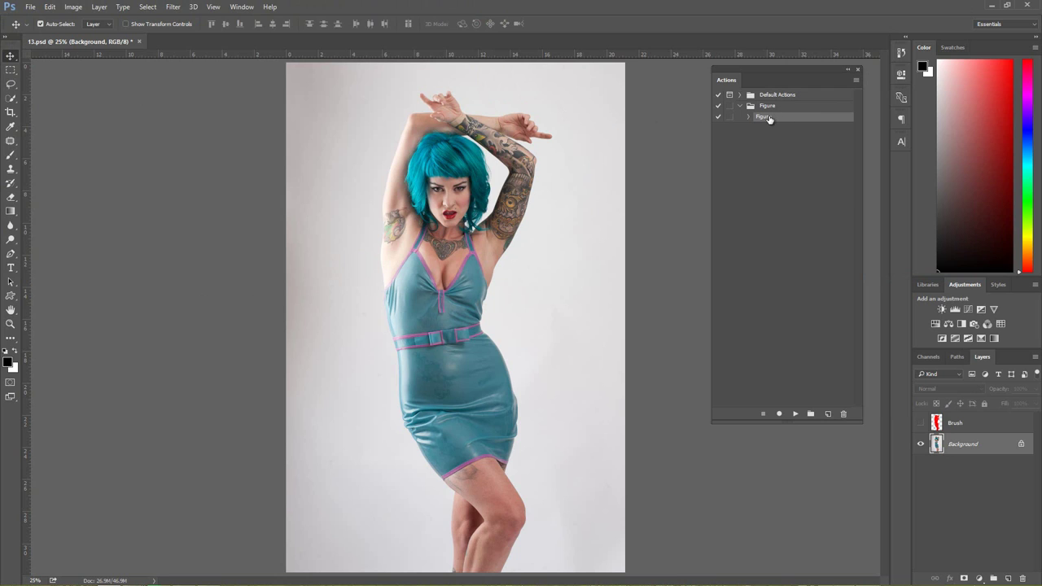
{"action": "left_click", "coordinate": [918, 424]}
{"action": "left_click", "coordinate": [958, 424]}
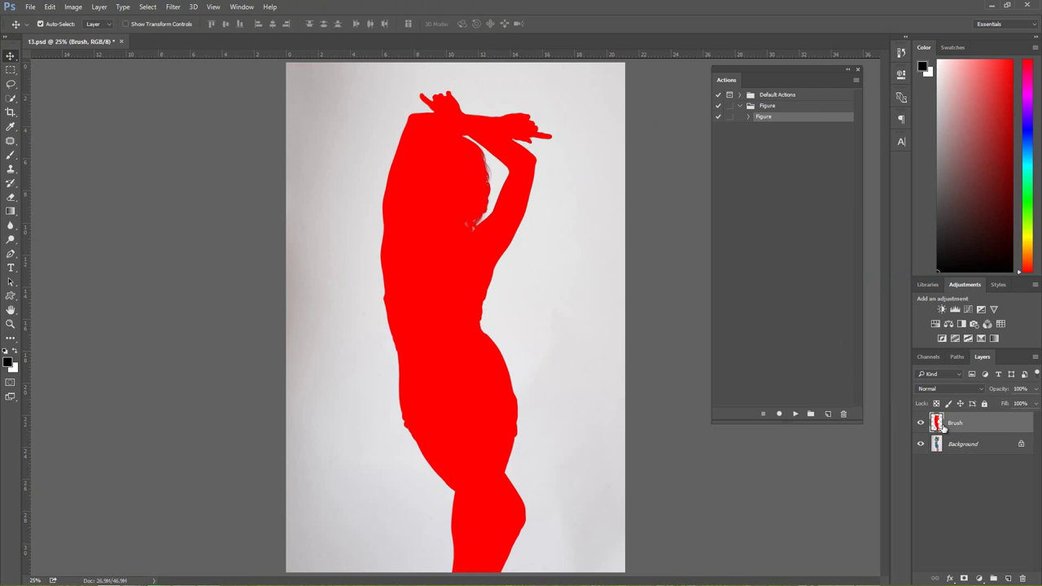
{"action": "left_click", "coordinate": [922, 423]}
{"action": "left_click", "coordinate": [922, 423]}
{"action": "left_click", "coordinate": [796, 415]}
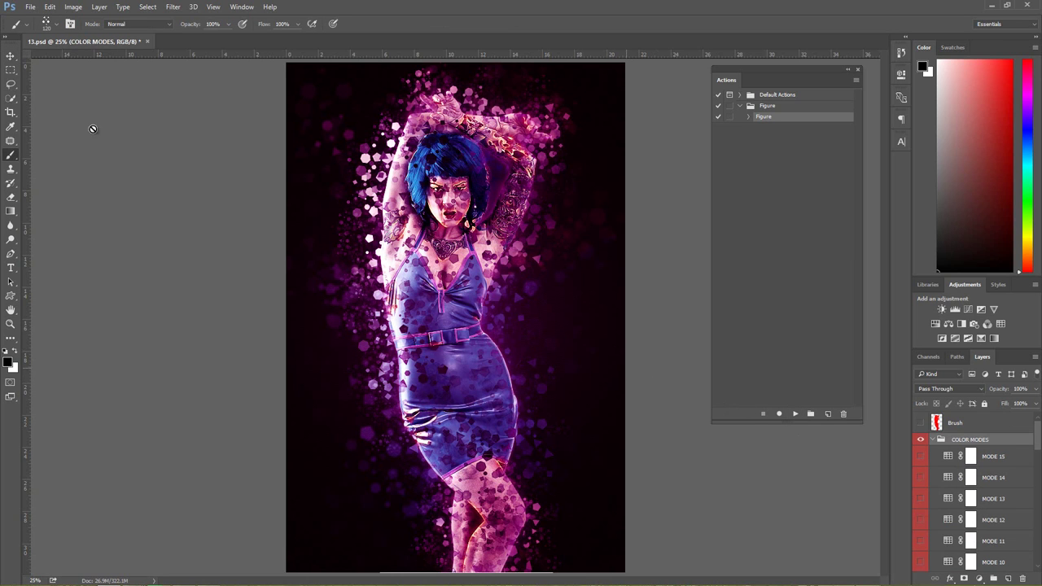
{"action": "left_click", "coordinate": [11, 57]}
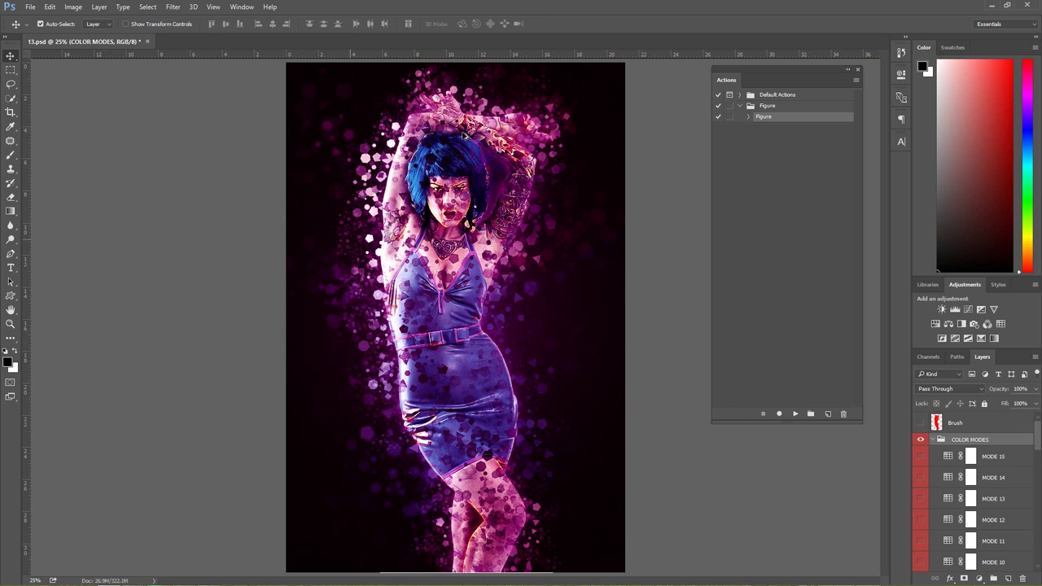
{"action": "scroll", "coordinate": [493, 159], "scroll_direction": "up", "scroll_amount": 2}
{"action": "scroll", "coordinate": [472, 208], "scroll_direction": "up", "scroll_amount": 1}
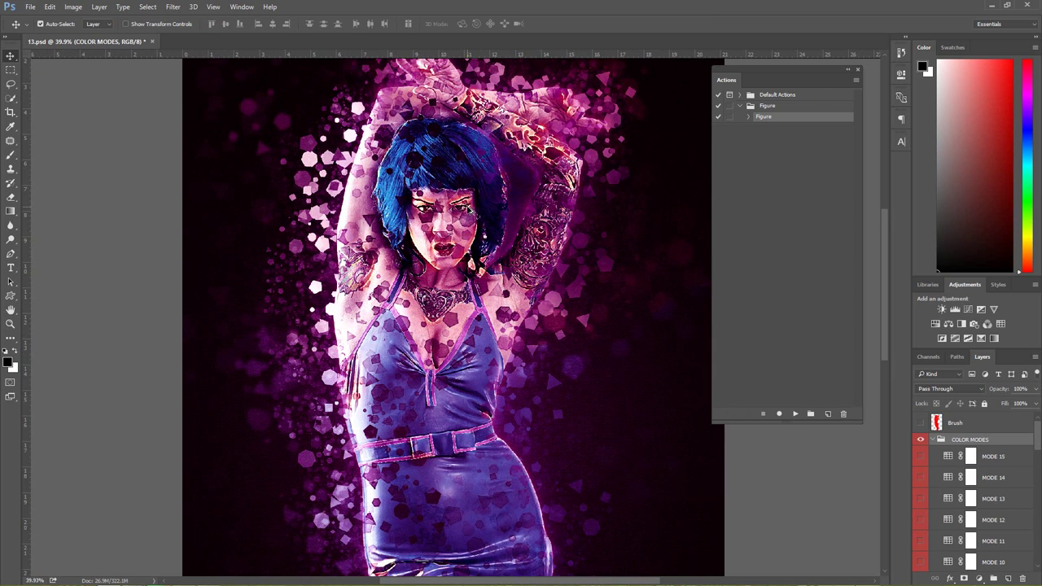
{"action": "scroll", "coordinate": [469, 209], "scroll_direction": "up", "scroll_amount": 1}
{"action": "scroll", "coordinate": [472, 214], "scroll_direction": "down", "scroll_amount": 1}
{"action": "scroll", "coordinate": [407, 217], "scroll_direction": "up", "scroll_amount": 2}
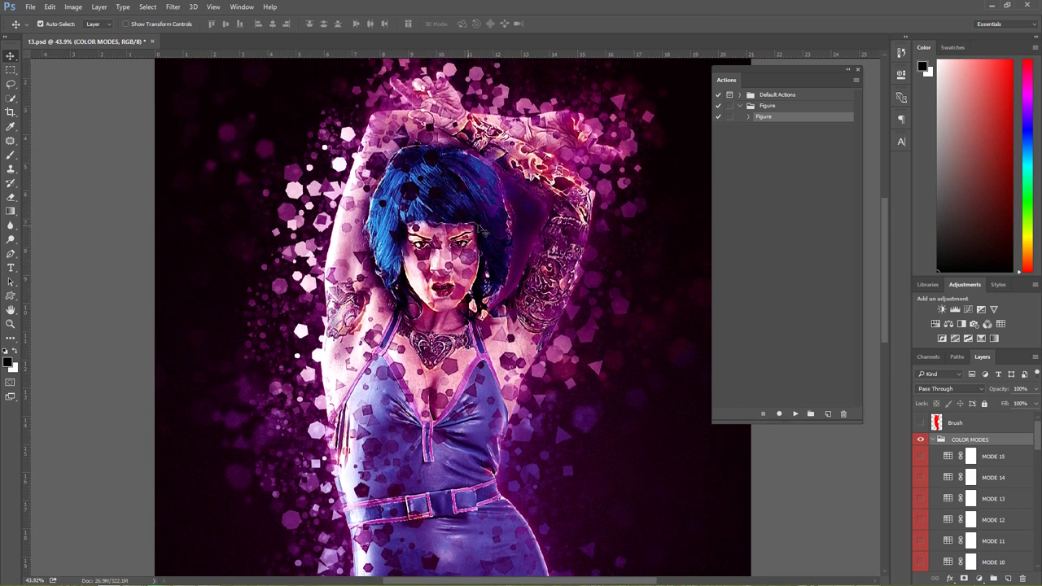
{"action": "left_click", "coordinate": [10, 156]}
{"action": "right_click", "coordinate": [10, 160]}
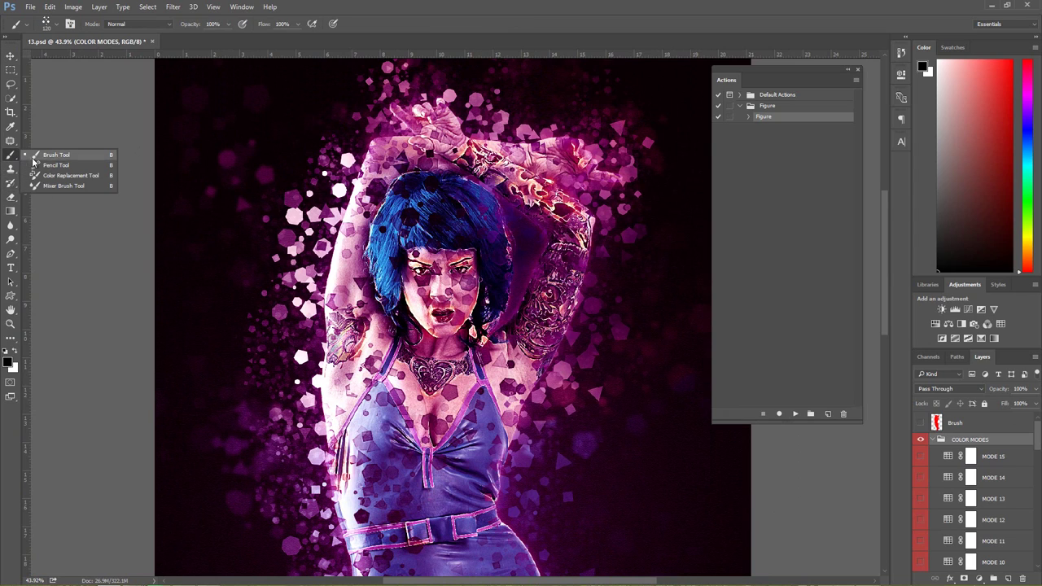
{"action": "left_click", "coordinate": [73, 158]}
{"action": "right_click", "coordinate": [274, 157]}
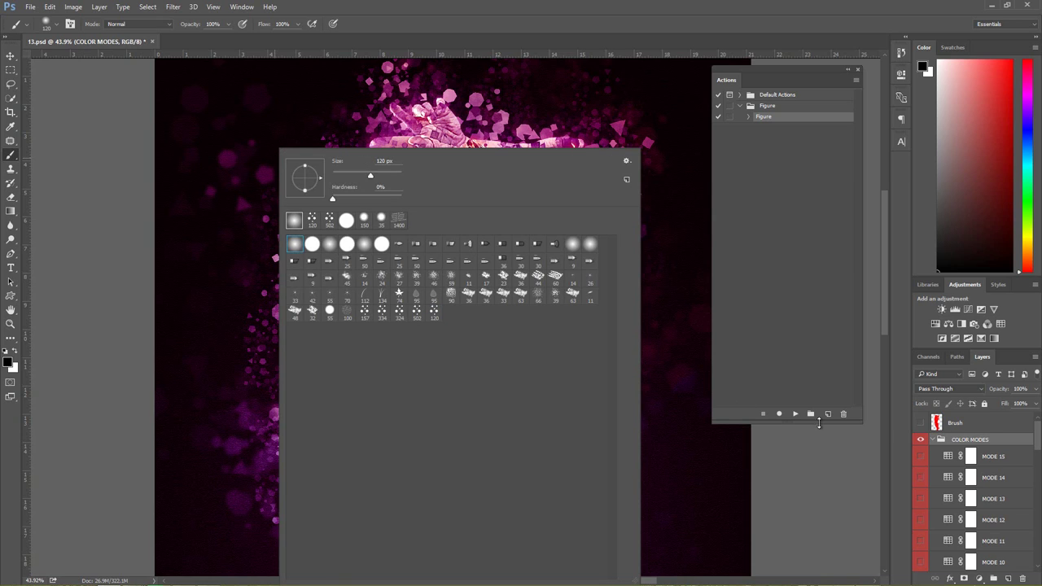
{"action": "left_click", "coordinate": [1037, 440]}
{"action": "left_click_drag", "start_coordinate": [1037, 440], "coordinate": [1037, 528]}
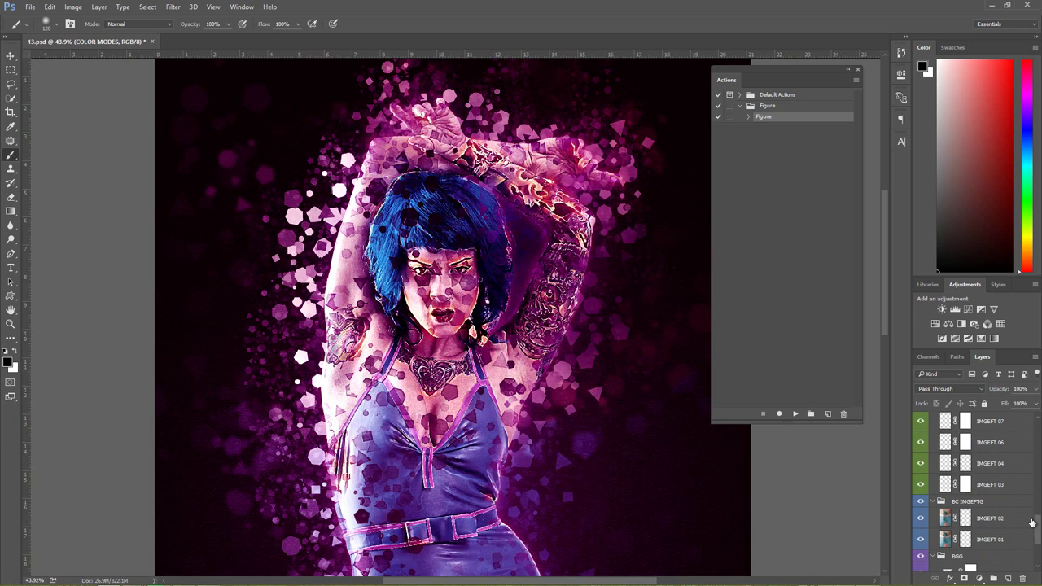
- Collapse COLOR MODES, ADJUSTMENT, BC IMGEFTG and BGG, leaving only IMGEFTG expanded
{"action": "left_click", "coordinate": [965, 463]}
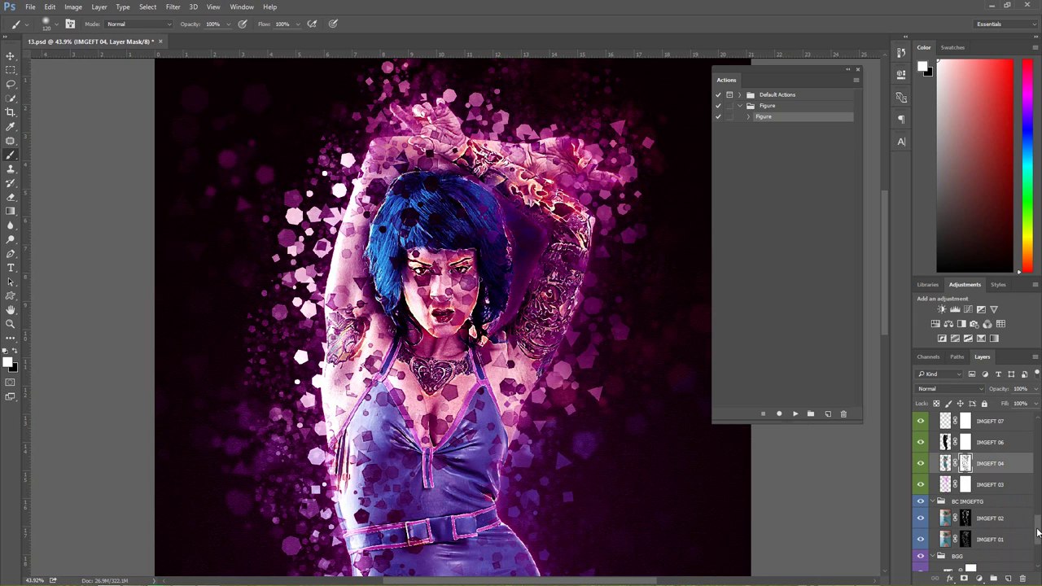
{"action": "left_click_drag", "start_coordinate": [1038, 534], "coordinate": [1034, 422]}
{"action": "left_click", "coordinate": [932, 439]}
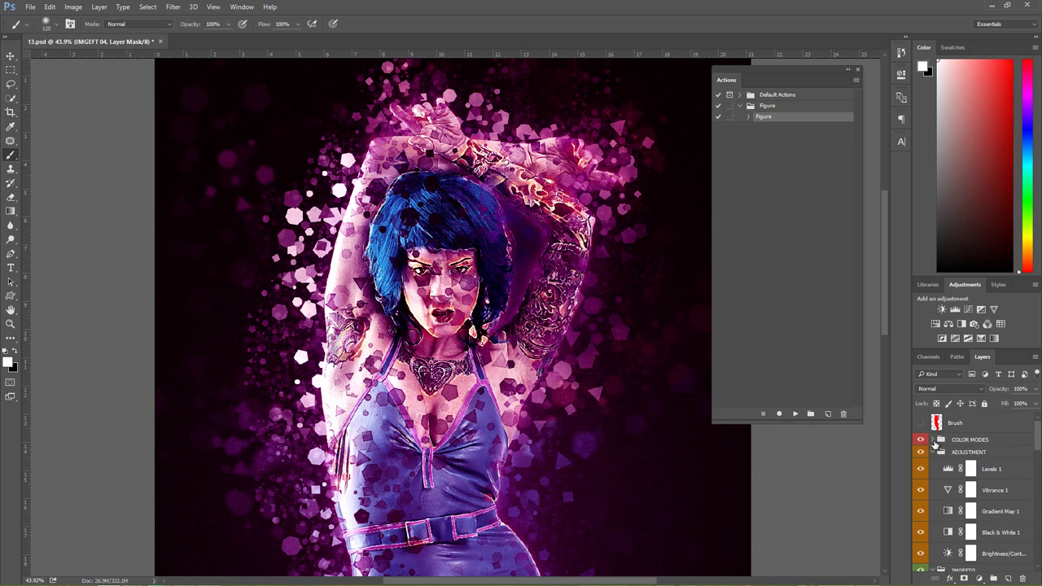
{"action": "left_click", "coordinate": [932, 452]}
{"action": "left_click", "coordinate": [933, 464]}
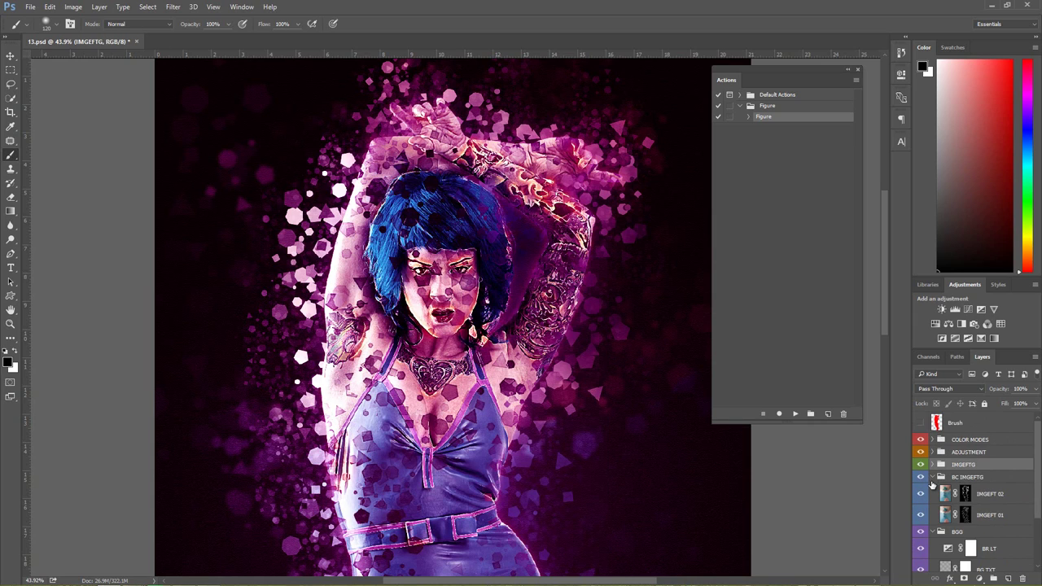
{"action": "left_click", "coordinate": [933, 477]}
{"action": "left_click", "coordinate": [933, 489]}
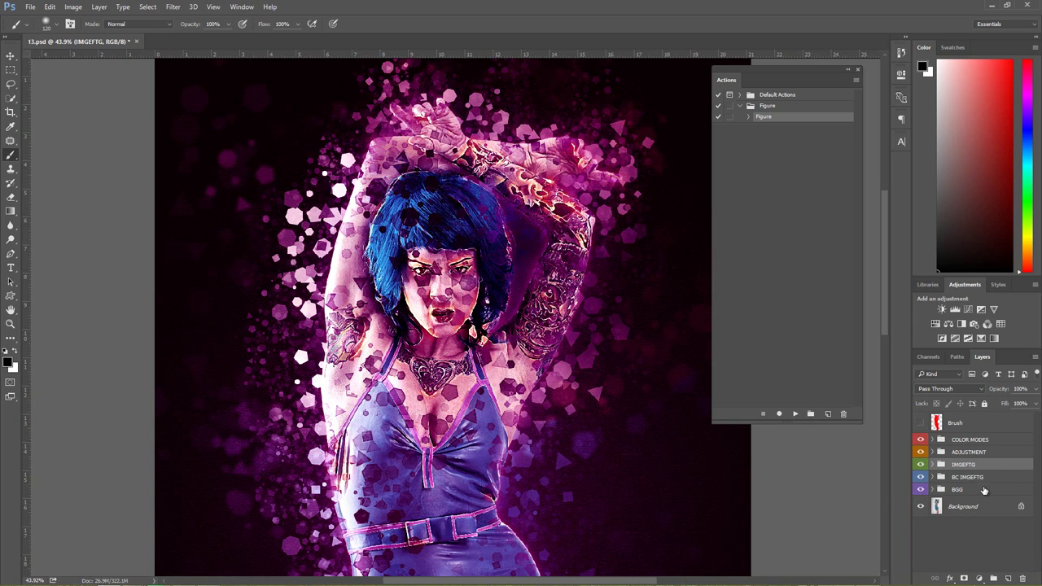
{"action": "left_click", "coordinate": [933, 464]}
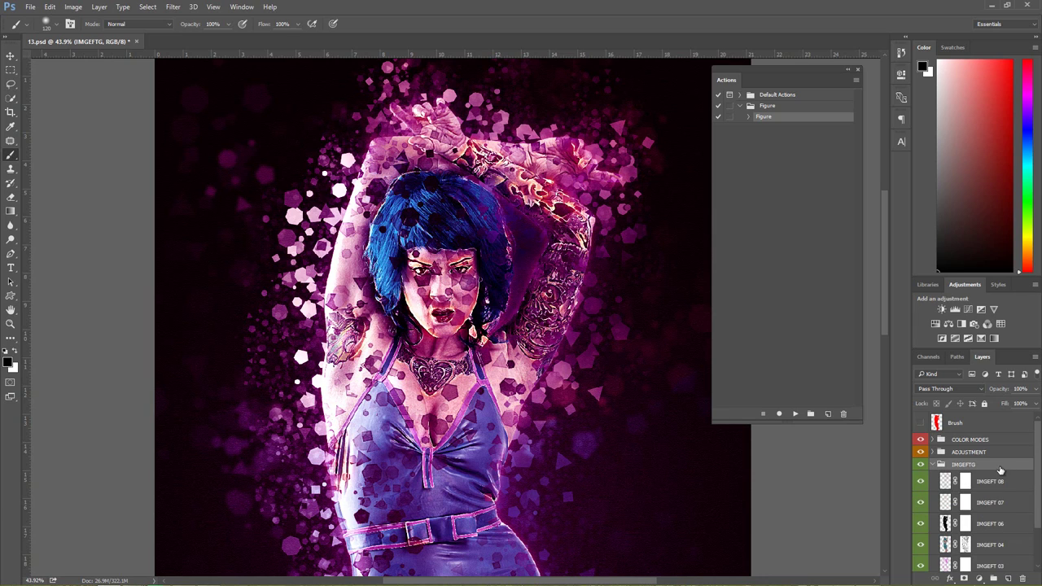
{"action": "left_click_drag", "start_coordinate": [1037, 465], "coordinate": [1022, 505]}
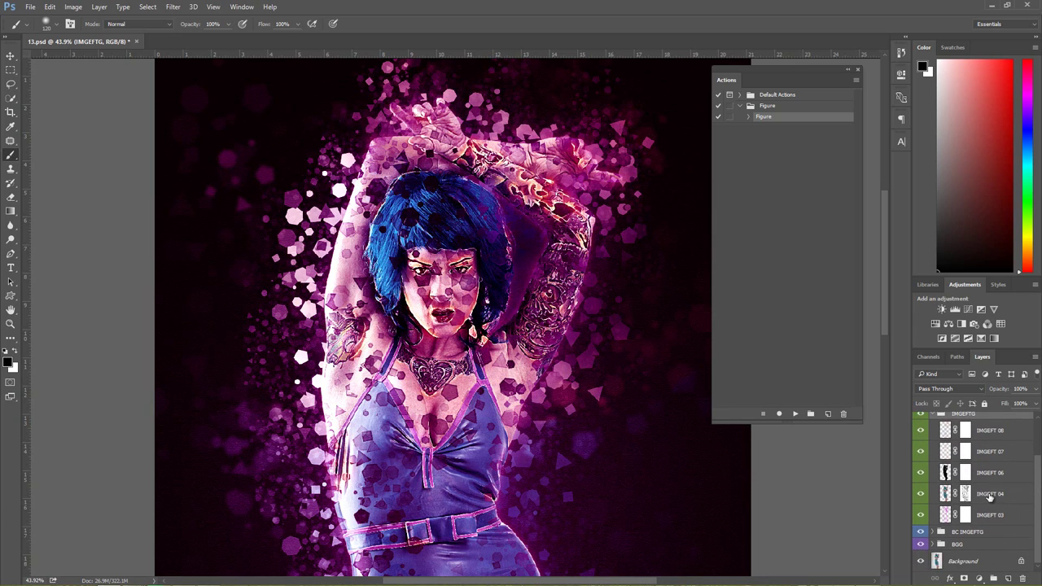
- Paint white on the IMGEFT 04 layer mask over the face
{"action": "left_click", "coordinate": [989, 497]}
{"action": "left_click", "coordinate": [966, 494]}
{"action": "key", "text": "x"}
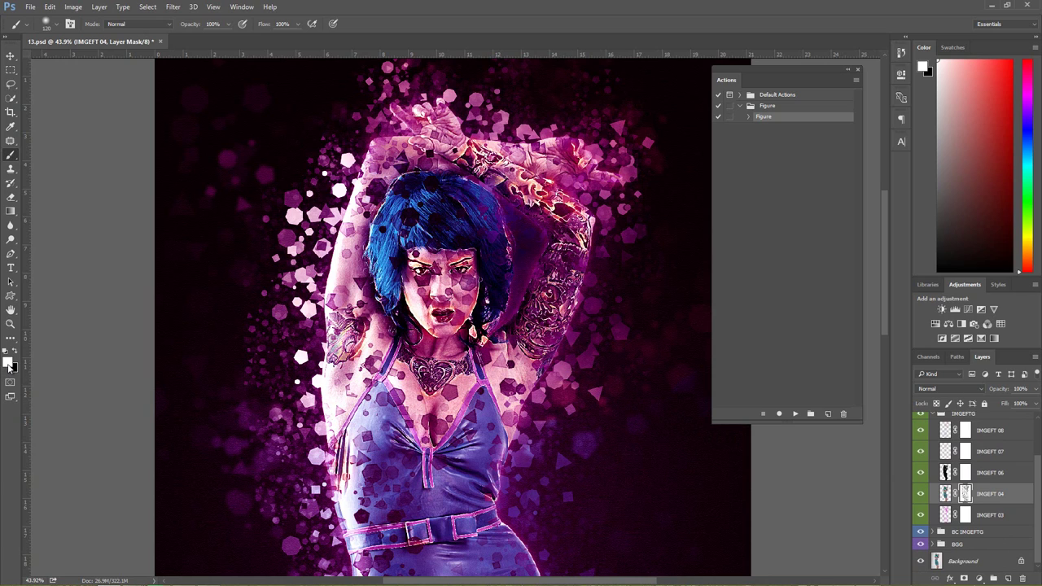
{"action": "mouse_move", "coordinate": [420, 250]}
{"action": "left_mouse_down"}
{"action": "mouse_move", "coordinate": [427, 309]}
{"action": "mouse_move", "coordinate": [468, 305]}
{"action": "mouse_move", "coordinate": [454, 265]}
{"action": "mouse_move", "coordinate": [434, 258]}
{"action": "mouse_move", "coordinate": [467, 267]}
{"action": "mouse_move", "coordinate": [456, 305]}
{"action": "left_mouse_up"}
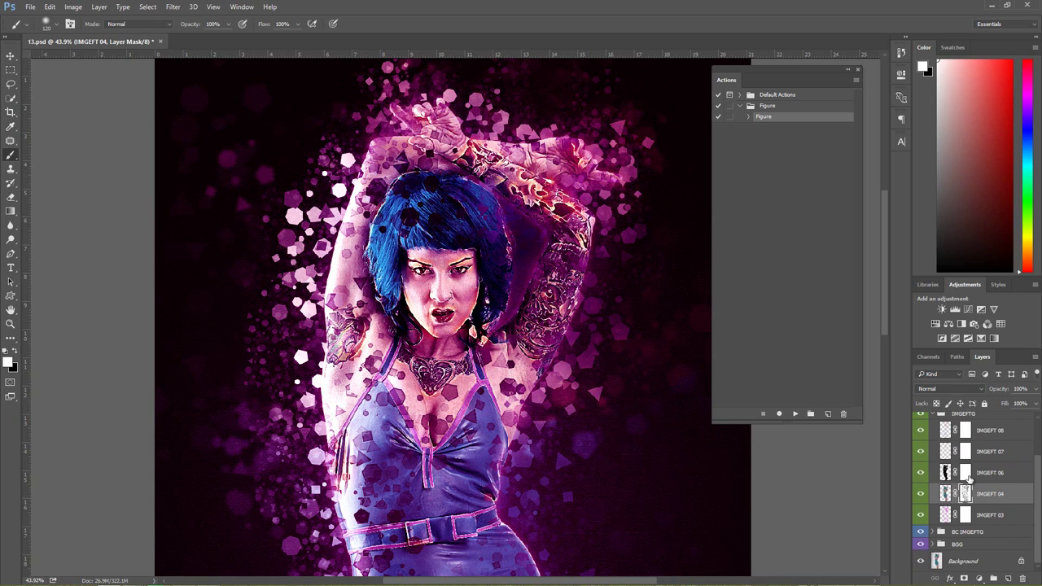
- Paint black on the IMGEFT 06 layer mask over the face, then scroll the Layers panel back up
{"action": "left_click", "coordinate": [967, 475]}
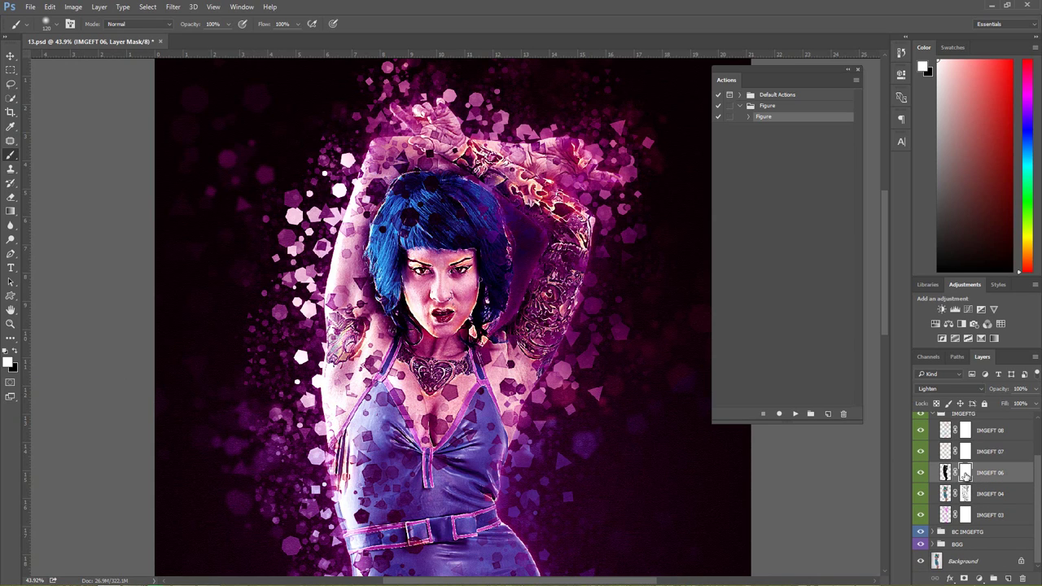
{"action": "left_click", "coordinate": [15, 352]}
{"action": "mouse_move", "coordinate": [437, 270]}
{"action": "left_mouse_down"}
{"action": "mouse_move", "coordinate": [449, 308]}
{"action": "mouse_move", "coordinate": [433, 316]}
{"action": "left_mouse_up"}
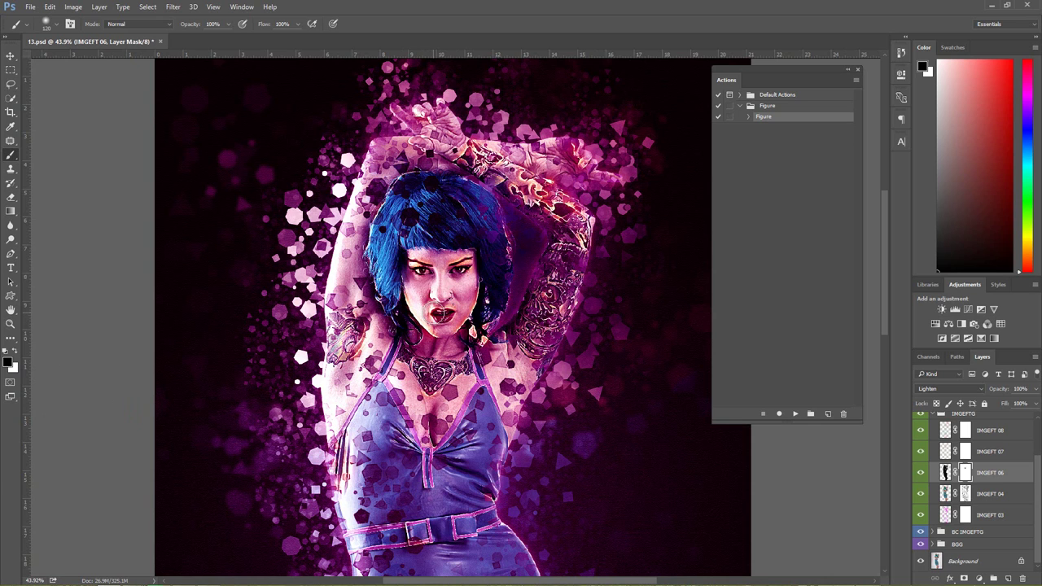
{"action": "scroll", "coordinate": [538, 296], "scroll_direction": "down", "scroll_amount": 2}
{"action": "scroll", "coordinate": [541, 296], "scroll_direction": "down", "scroll_amount": 2}
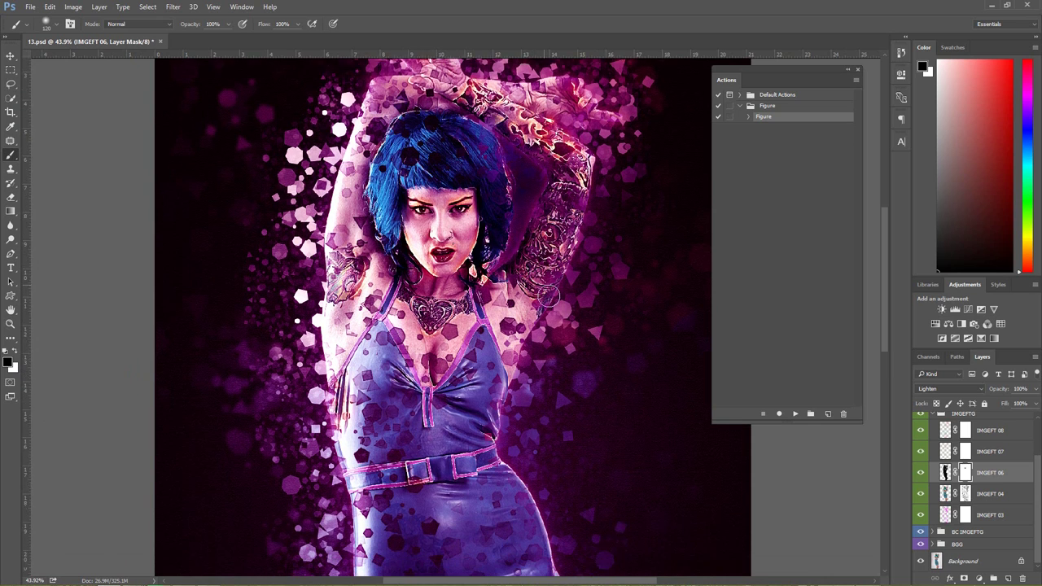
{"action": "scroll", "coordinate": [545, 297], "scroll_direction": "down", "scroll_amount": 2}
{"action": "scroll", "coordinate": [550, 298], "scroll_direction": "down", "scroll_amount": 1}
{"action": "scroll", "coordinate": [550, 298], "scroll_direction": "up", "scroll_amount": 2}
{"action": "scroll", "coordinate": [550, 298], "scroll_direction": "up", "scroll_amount": 1}
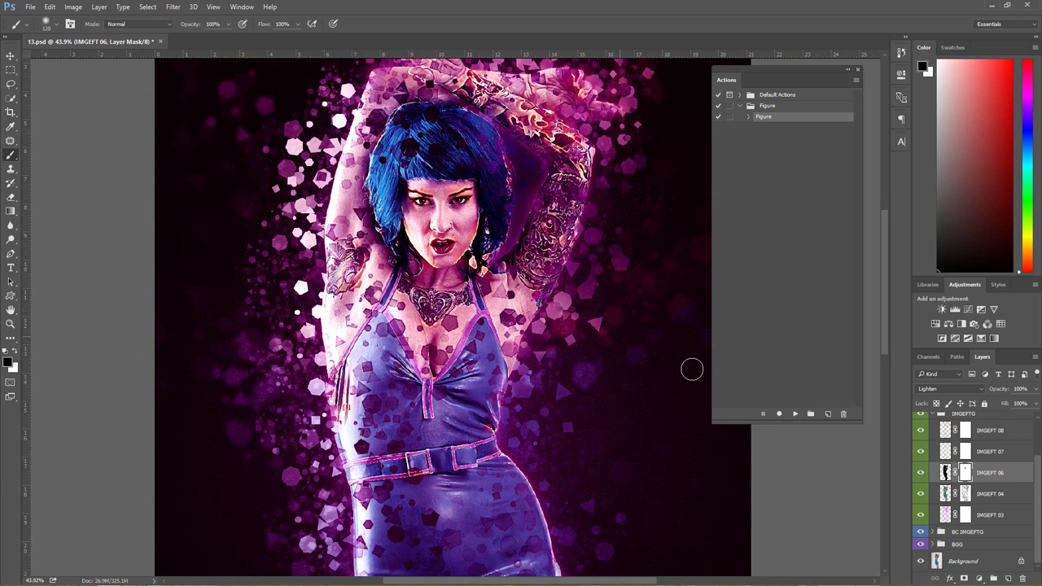
{"action": "scroll", "coordinate": [948, 443], "scroll_direction": "up", "scroll_amount": 3}
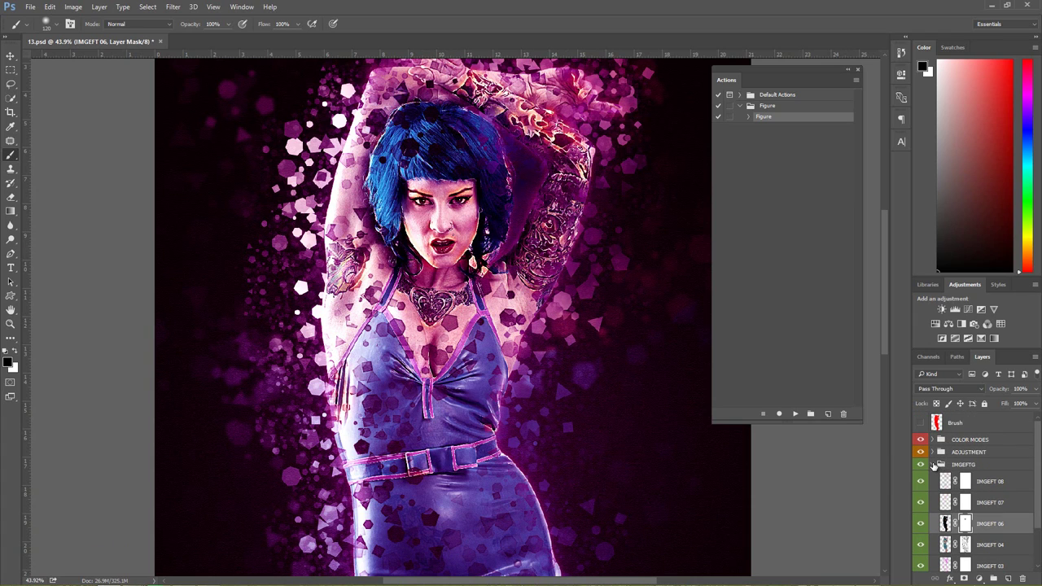
- Collapse IMGEFTG, expand COLOR MODES, and preview the MODE 15, 14 and teal-blue MODE 13 looks
{"action": "left_click", "coordinate": [934, 464]}
{"action": "left_click", "coordinate": [933, 440]}
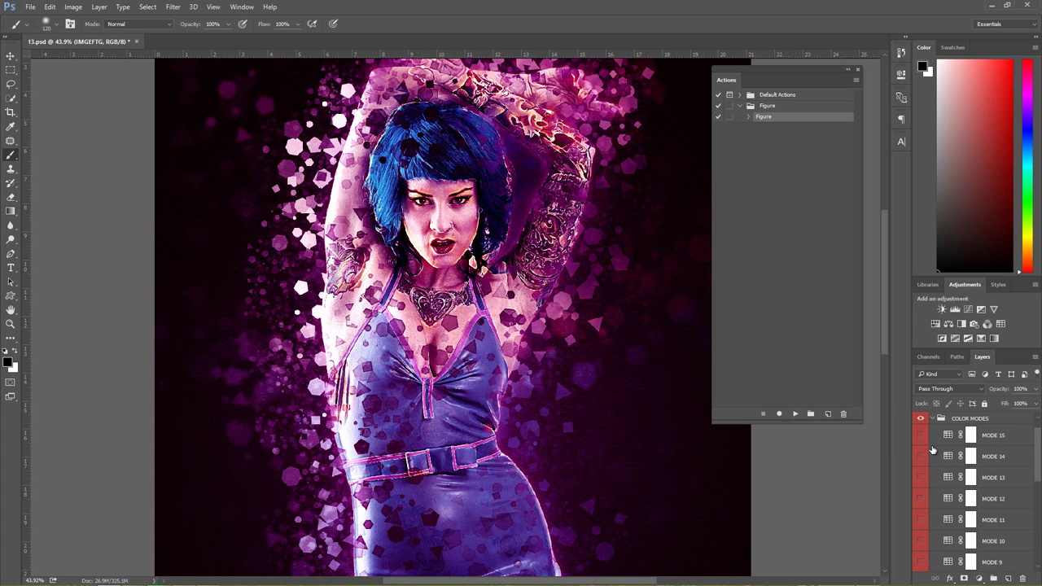
{"action": "left_click", "coordinate": [922, 436]}
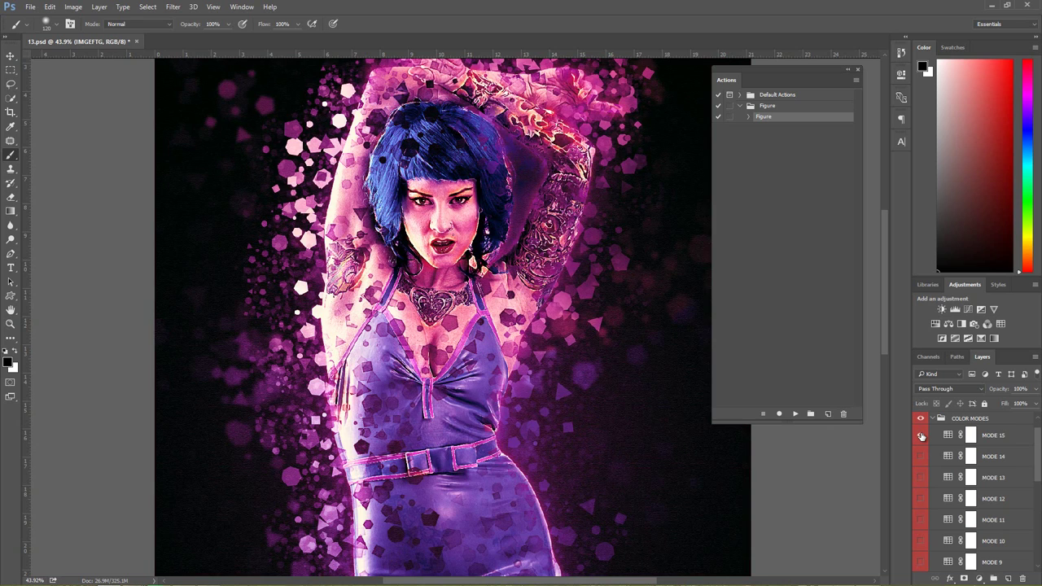
{"action": "scroll", "coordinate": [627, 425], "scroll_direction": "down", "scroll_amount": 1}
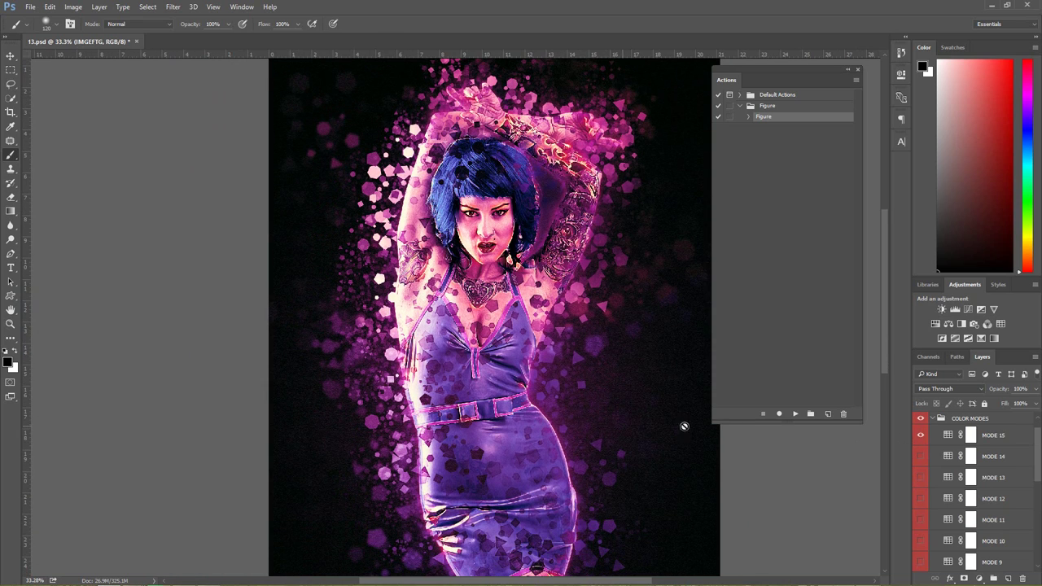
{"action": "left_click", "coordinate": [920, 437]}
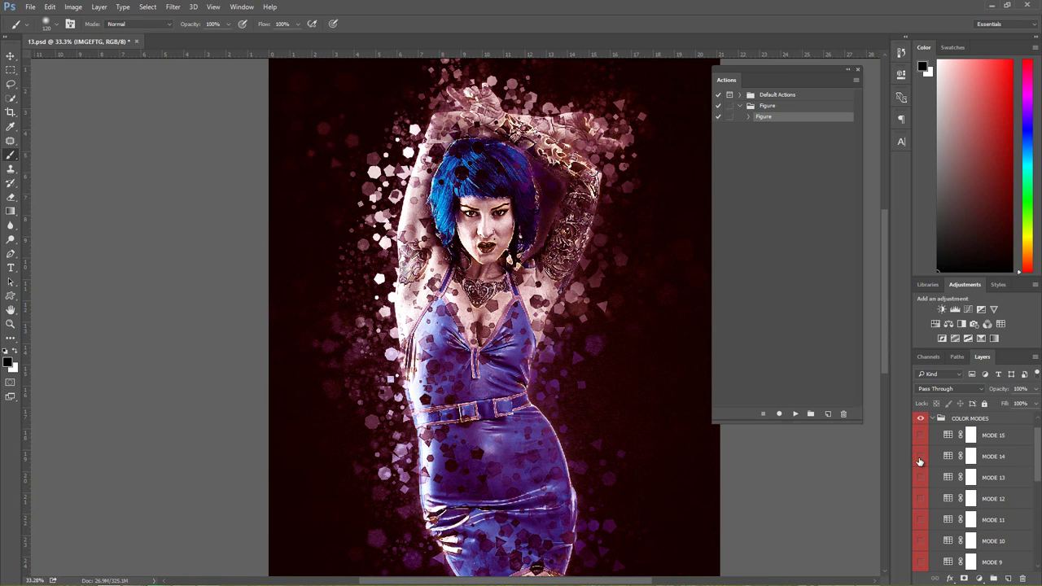
{"action": "left_click", "coordinate": [920, 459]}
{"action": "left_click", "coordinate": [920, 480]}
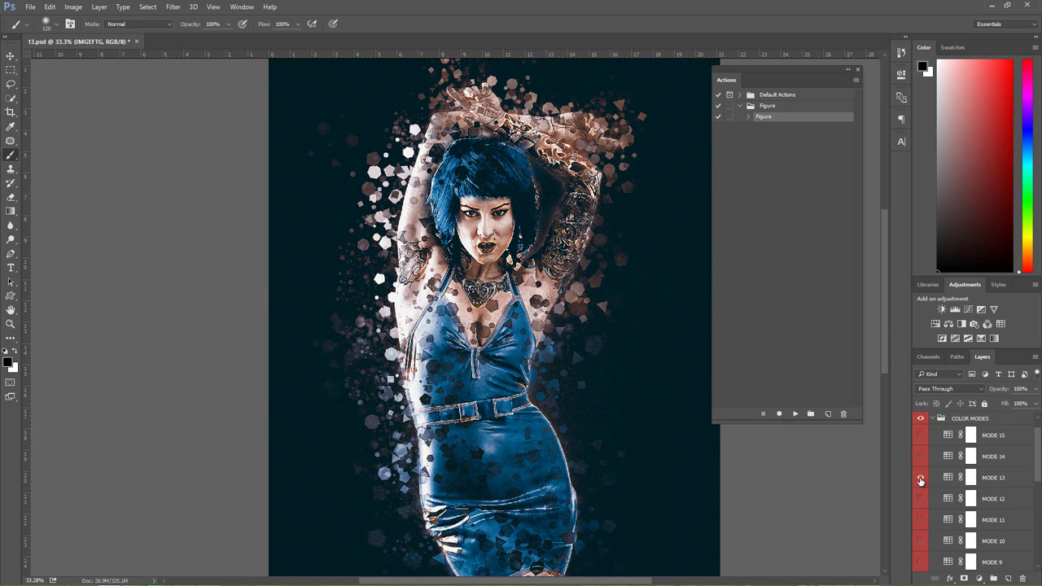
- Preview the MODE 12, orange MODE 11, pink MODE 10 and red MODE 8 looks in turn
{"action": "scroll", "coordinate": [919, 479], "scroll_direction": "down", "scroll_amount": 2}
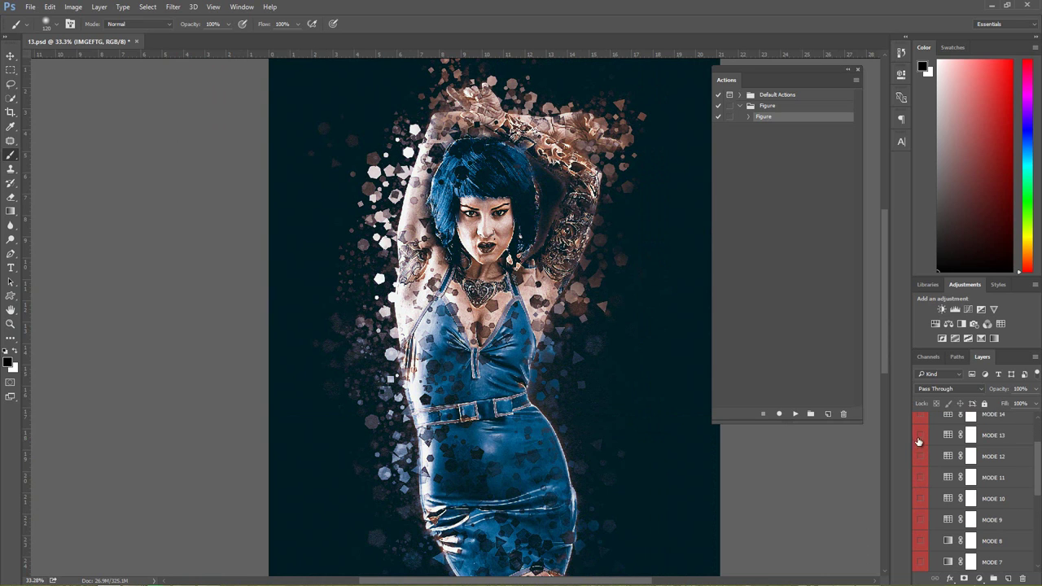
{"action": "left_click", "coordinate": [920, 457]}
{"action": "left_click", "coordinate": [921, 457]}
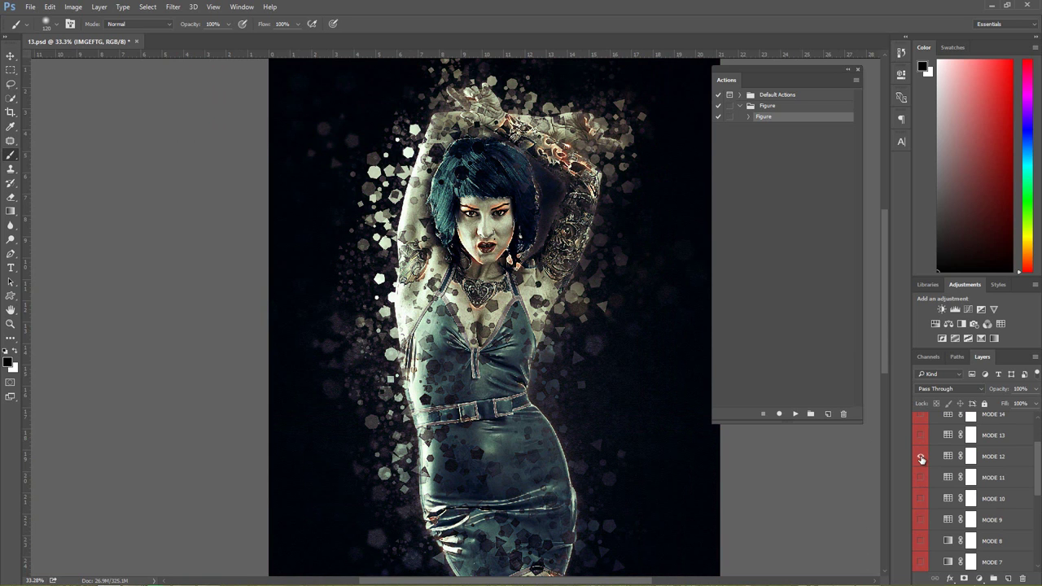
{"action": "left_click", "coordinate": [921, 462]}
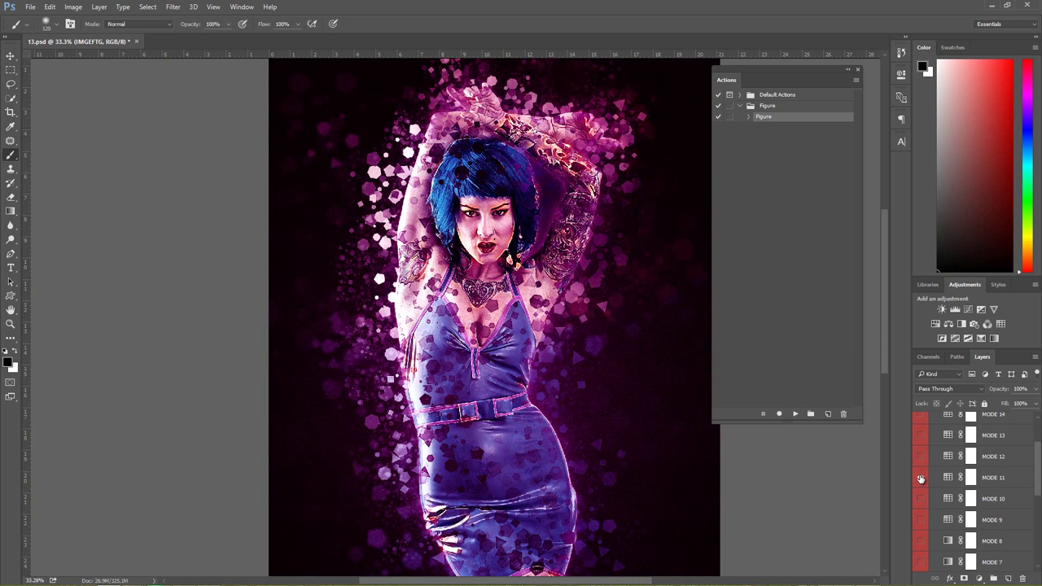
{"action": "left_click", "coordinate": [921, 478]}
{"action": "scroll", "coordinate": [921, 479], "scroll_direction": "down", "scroll_amount": 1}
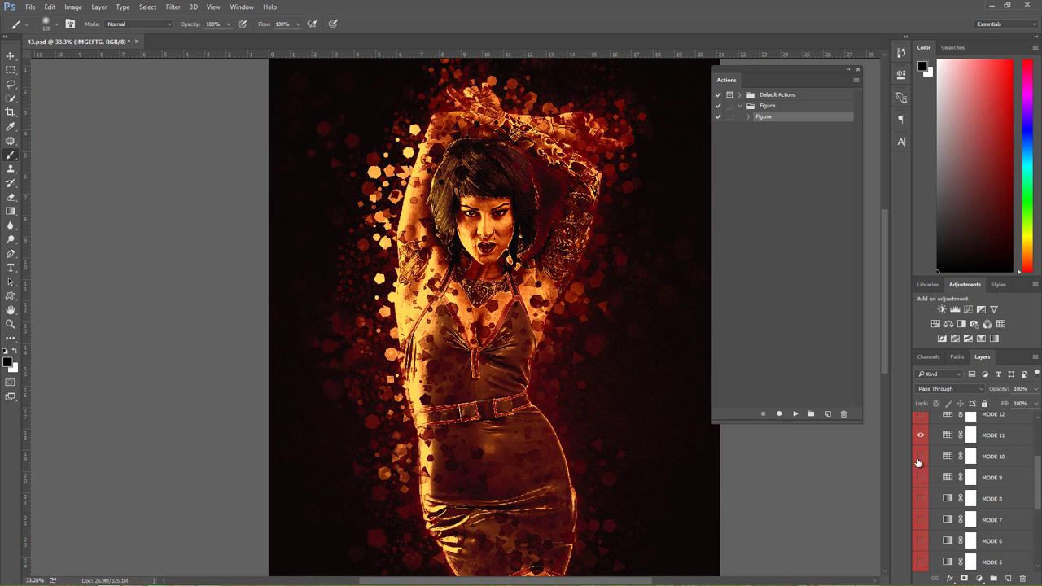
{"action": "left_click", "coordinate": [921, 457]}
{"action": "left_click", "coordinate": [921, 456]}
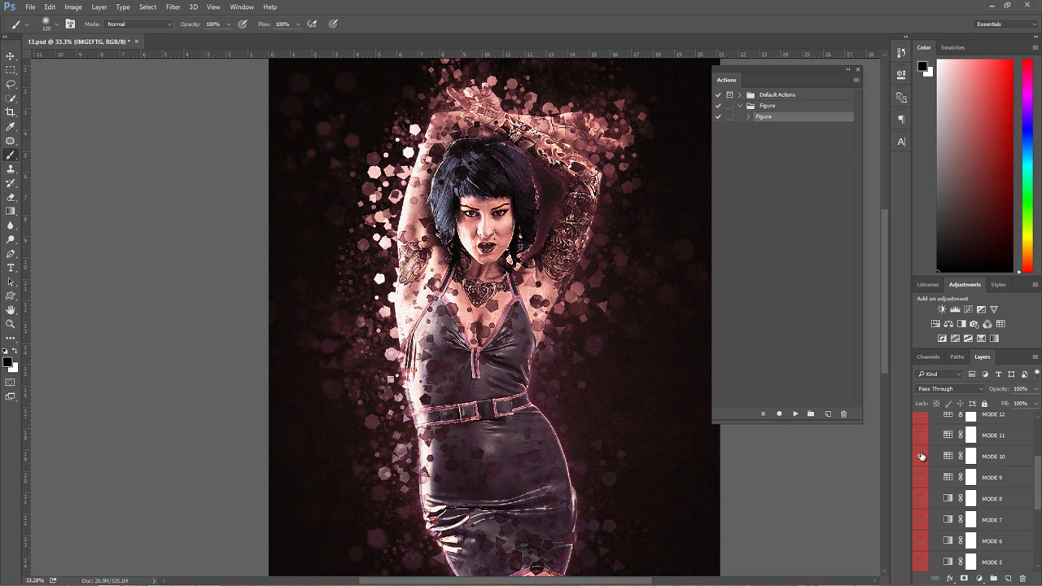
{"action": "left_click", "coordinate": [921, 456]}
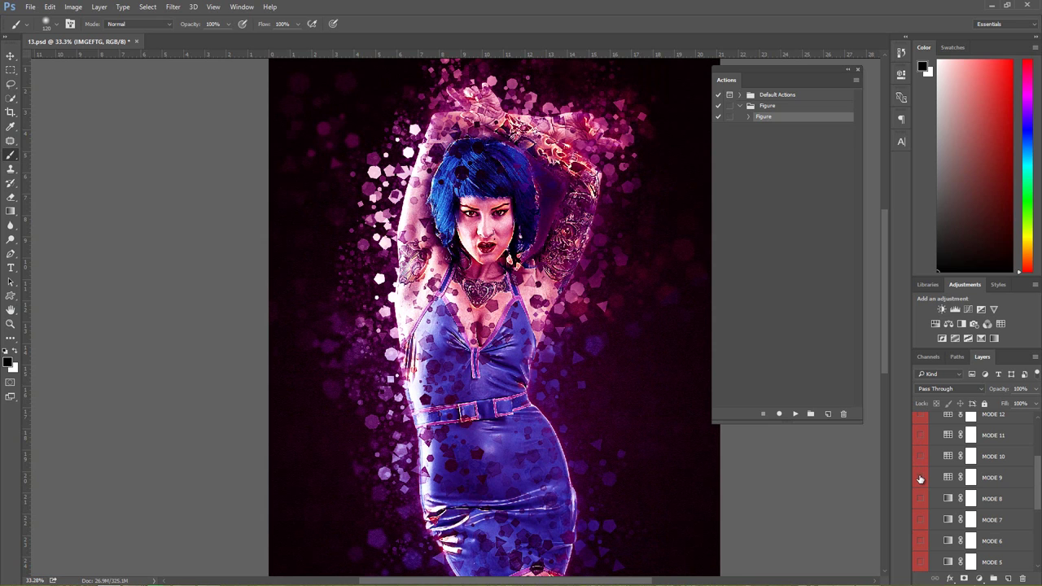
{"action": "left_click", "coordinate": [920, 499]}
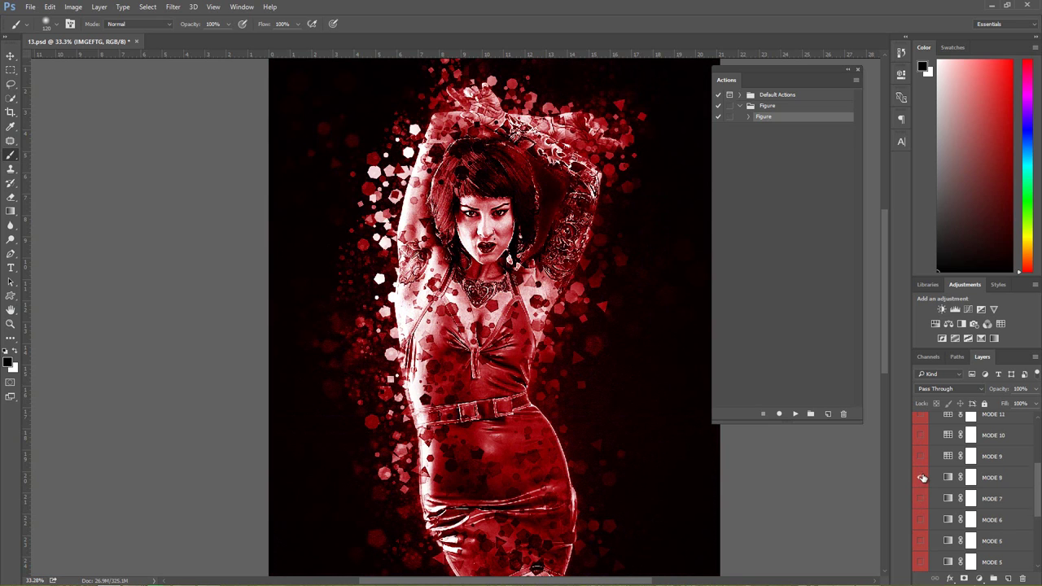
{"action": "scroll", "coordinate": [922, 480], "scroll_direction": "down", "scroll_amount": 2}
{"action": "scroll", "coordinate": [922, 456], "scroll_direction": "down", "scroll_amount": 2}
- Preview the gold MODE 7, blue MODE 6, green MODE 5 and yellow MODE 4 looks
{"action": "left_click", "coordinate": [921, 435]}
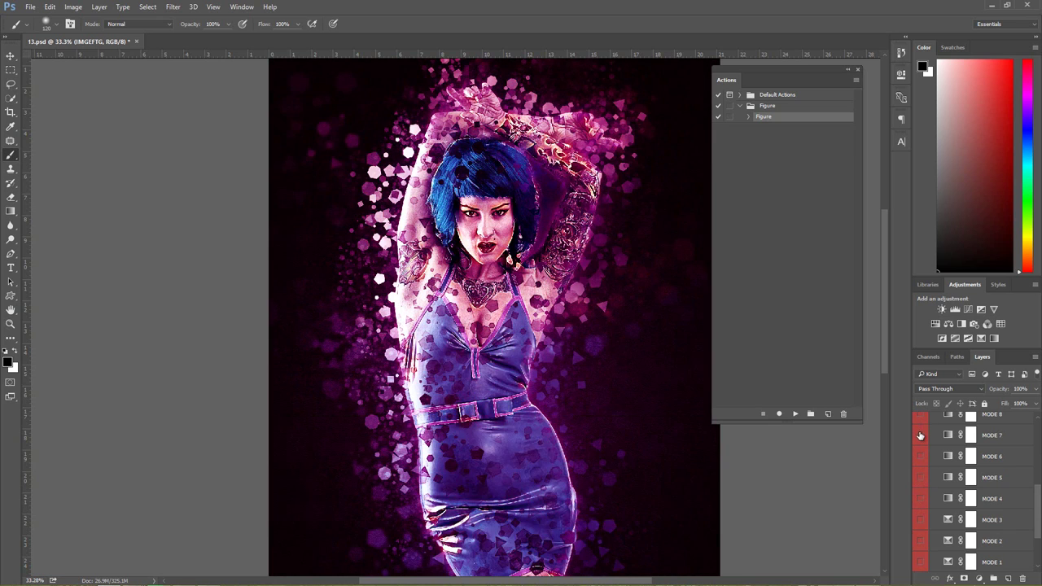
{"action": "left_click", "coordinate": [921, 436]}
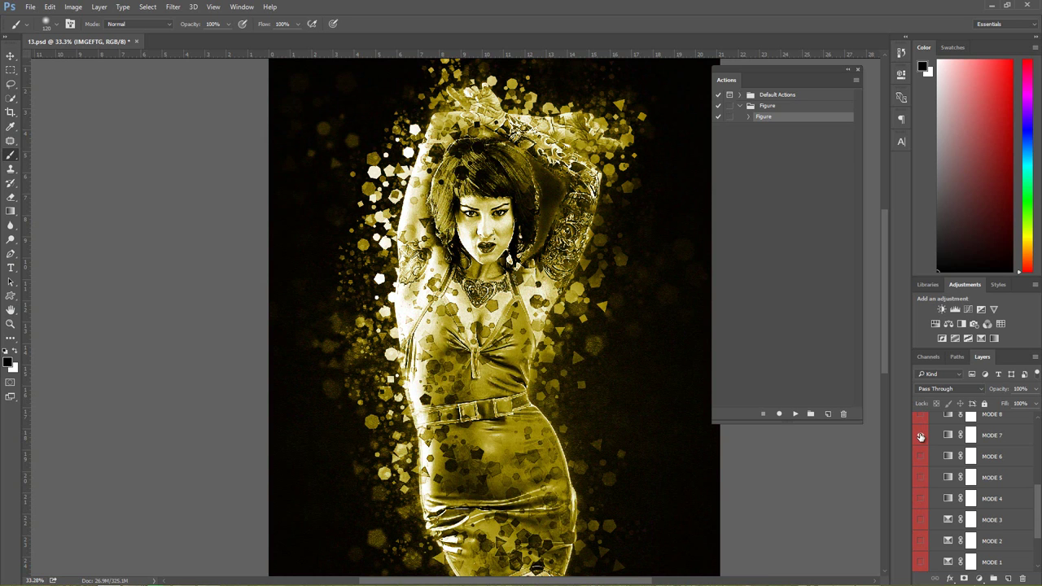
{"action": "left_click", "coordinate": [920, 456]}
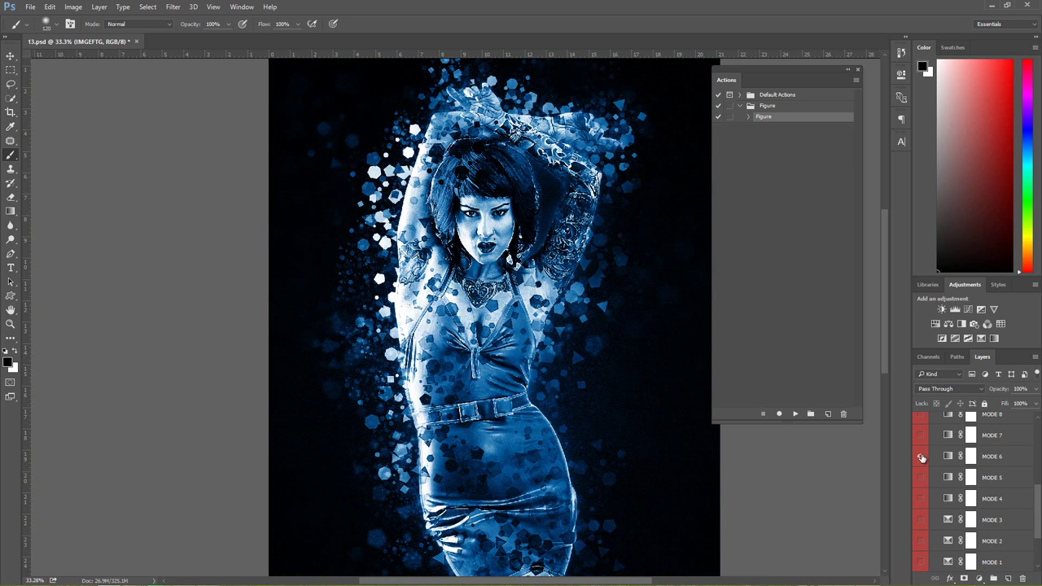
{"action": "left_click", "coordinate": [920, 478]}
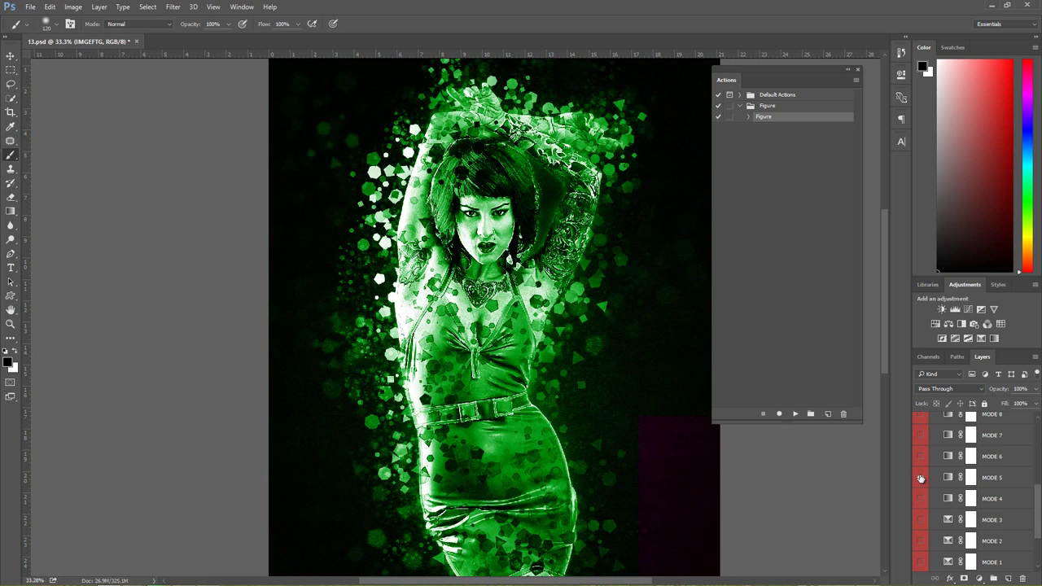
{"action": "scroll", "coordinate": [920, 478], "scroll_direction": "down", "scroll_amount": 2}
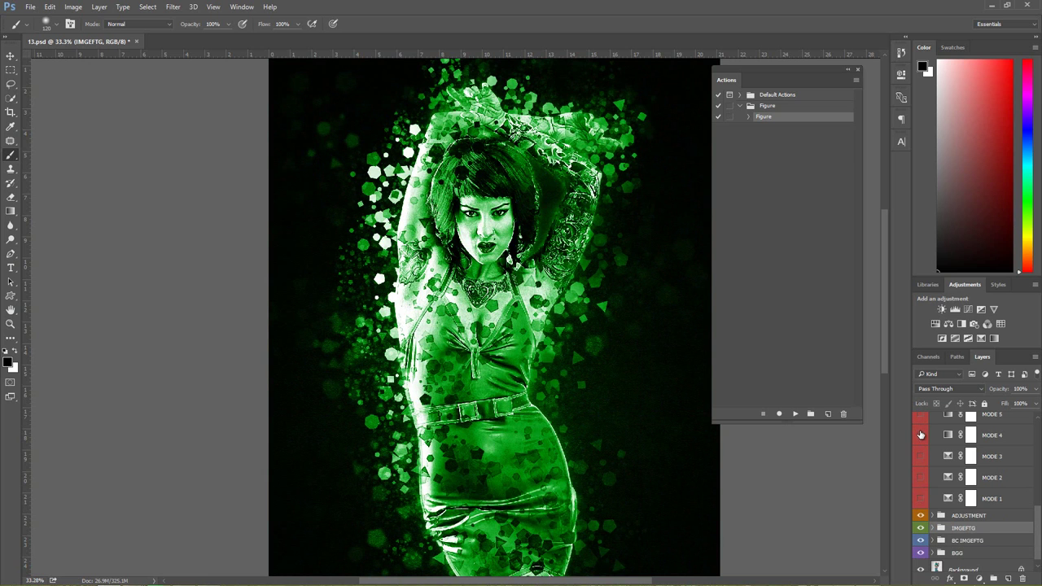
{"action": "left_click", "coordinate": [922, 435]}
{"action": "left_click", "coordinate": [922, 437]}
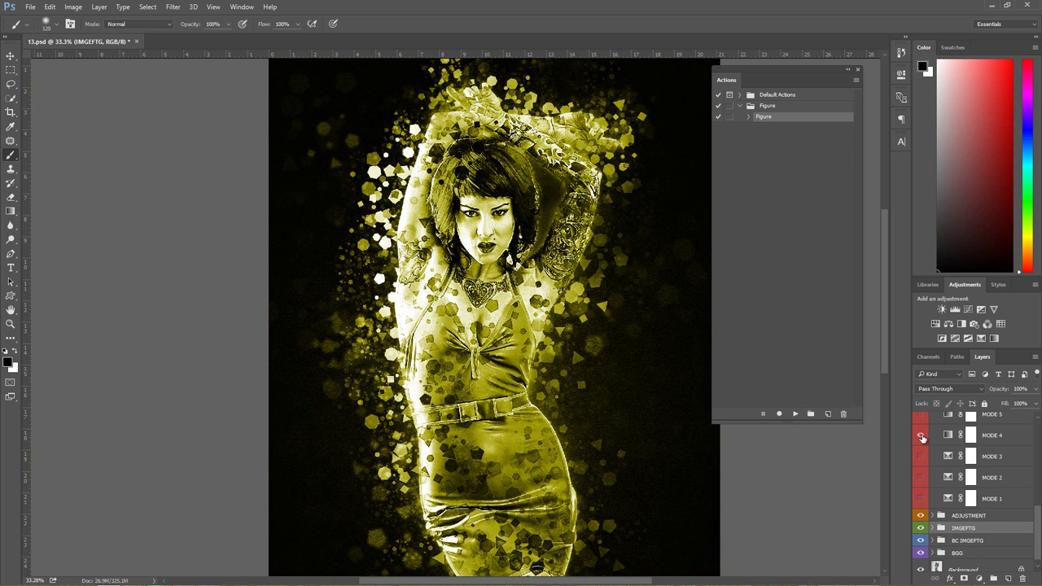
{"action": "left_click", "coordinate": [922, 437]}
- Preview MODE 3, MODE 2 and MODE 1, then leave the teal-and-brown MODE 2 look on
{"action": "left_click", "coordinate": [921, 457]}
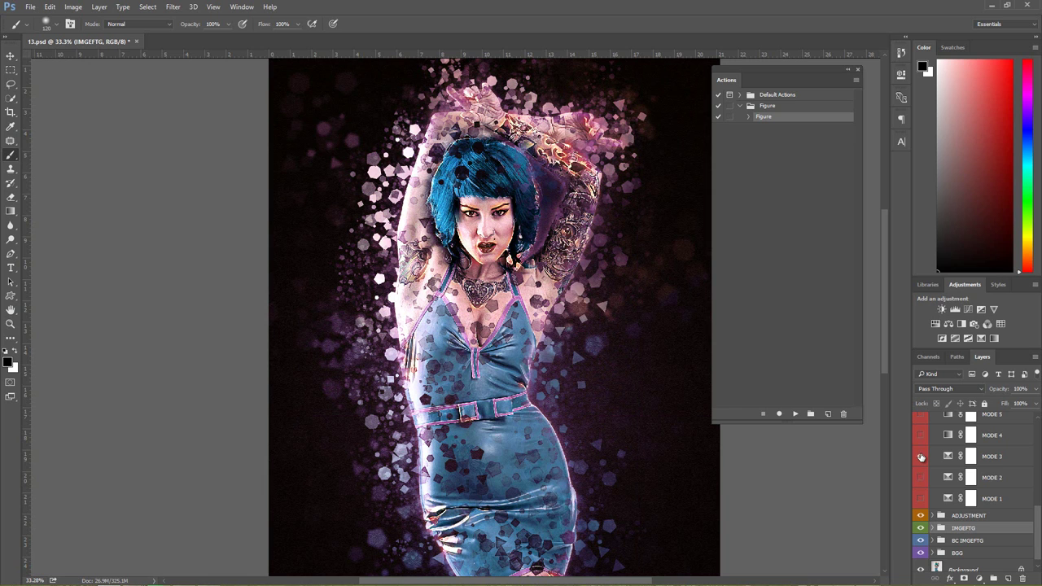
{"action": "left_click", "coordinate": [922, 459]}
{"action": "left_click", "coordinate": [923, 470]}
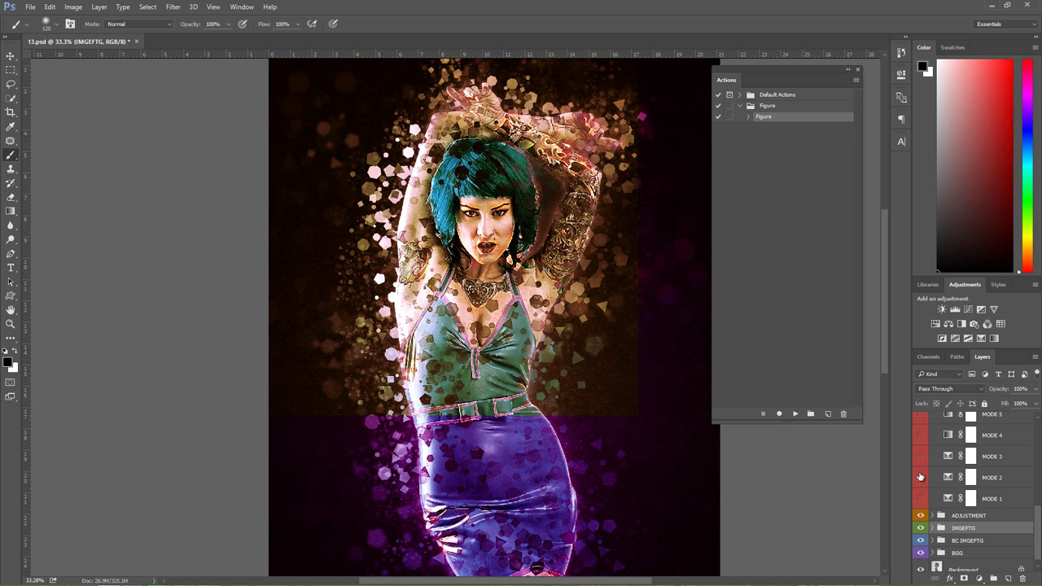
{"action": "left_click", "coordinate": [921, 477]}
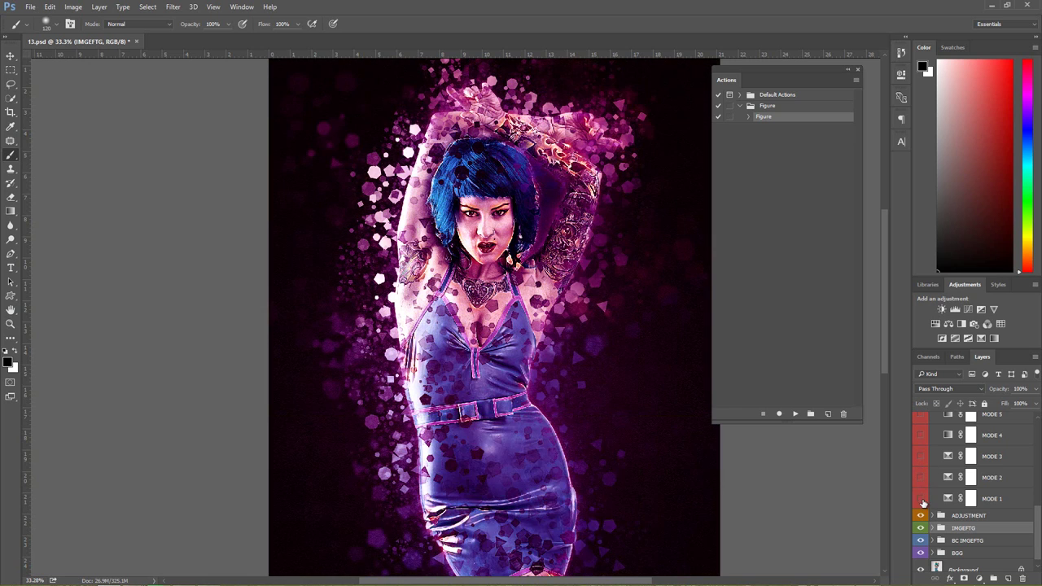
{"action": "left_click", "coordinate": [922, 498]}
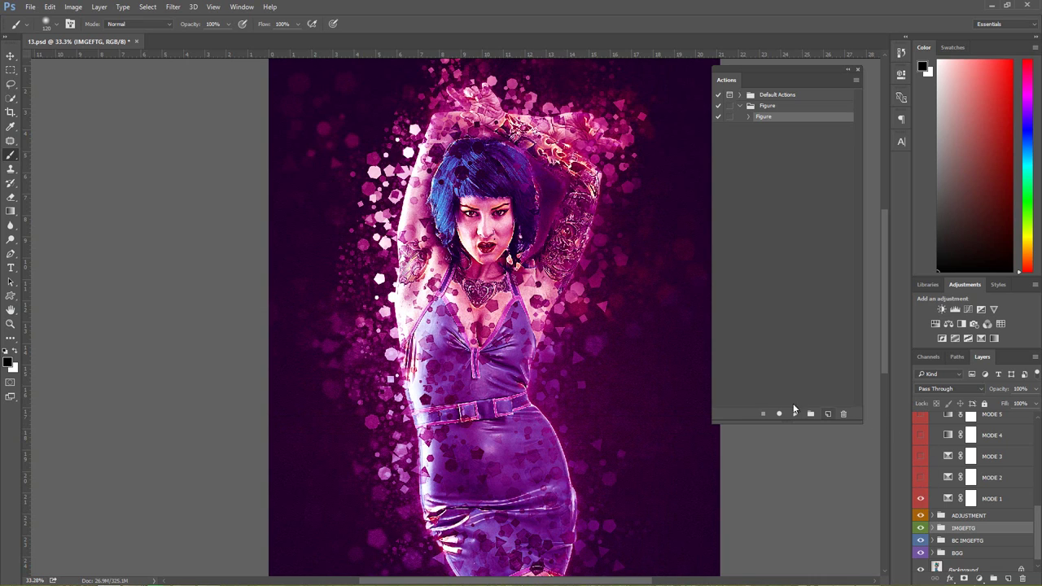
{"action": "left_click", "coordinate": [920, 498]}
{"action": "left_click", "coordinate": [922, 478]}
{"action": "left_click", "coordinate": [921, 478]}
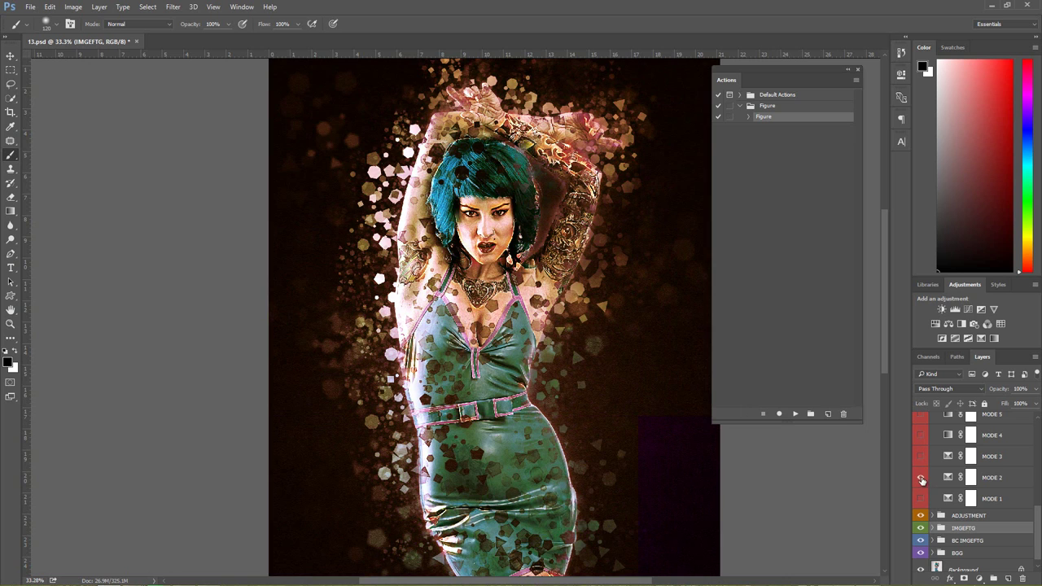
{"action": "scroll", "coordinate": [480, 313], "scroll_direction": "down", "scroll_amount": 3}
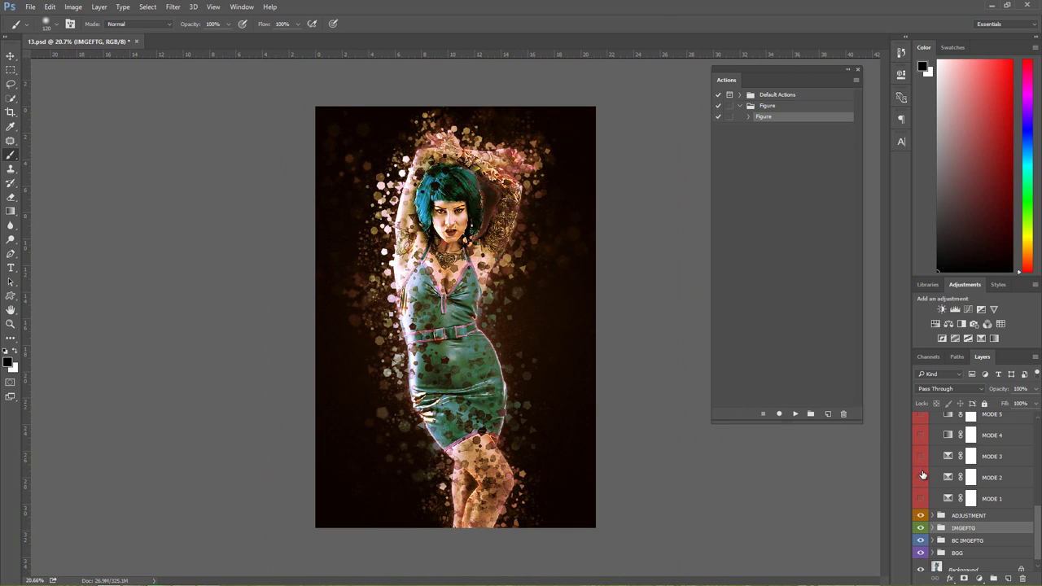
- Swap MODE 2 for the purple-pink MODE 9 look and select the Move tool
{"action": "left_click", "coordinate": [921, 477]}
{"action": "scroll", "coordinate": [924, 456], "scroll_direction": "up", "scroll_amount": 3}
{"action": "scroll", "coordinate": [927, 454], "scroll_direction": "up", "scroll_amount": 1}
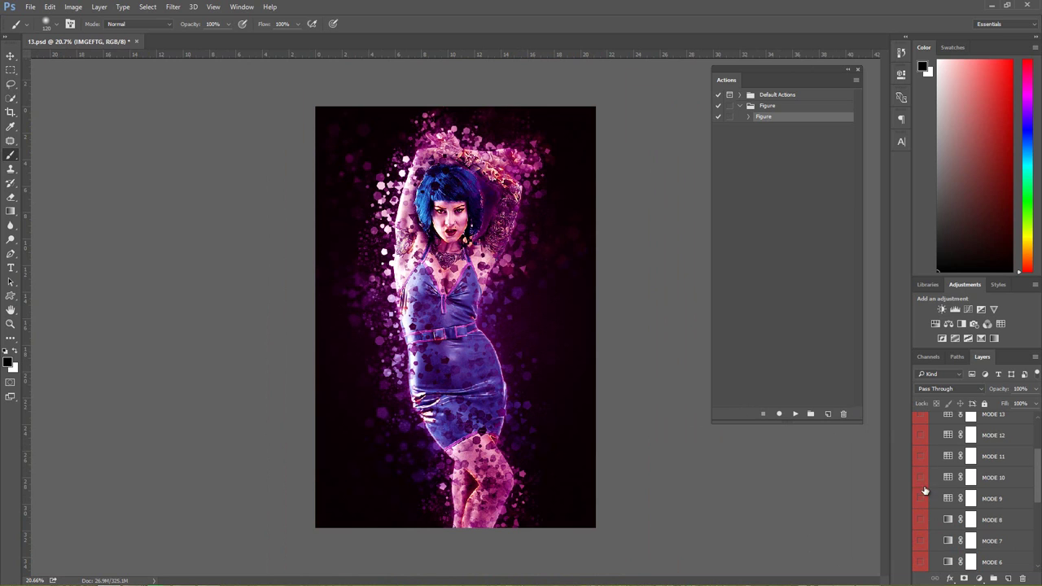
{"action": "left_click", "coordinate": [923, 498]}
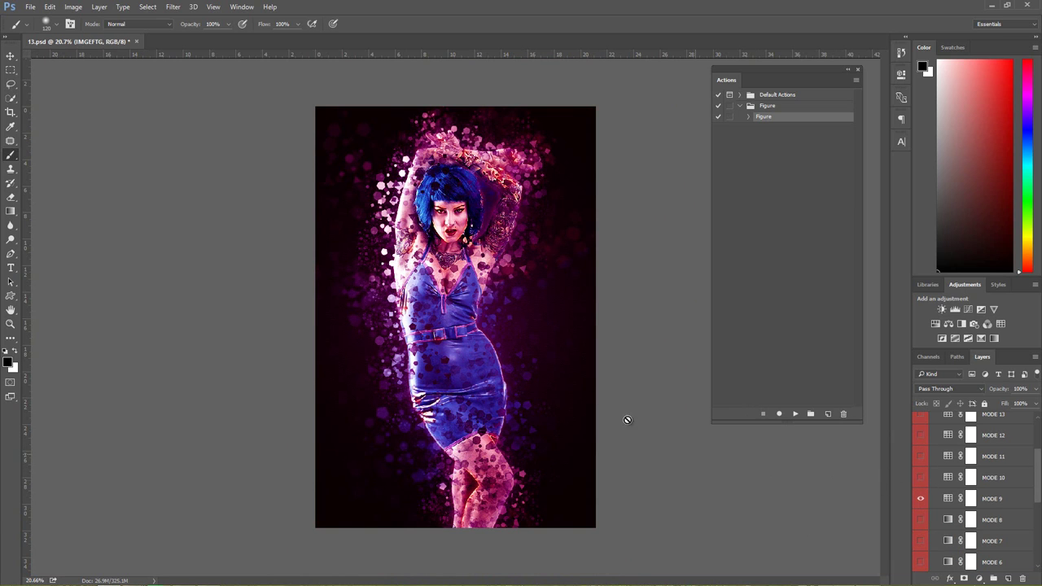
{"action": "scroll", "coordinate": [451, 318], "scroll_direction": "up", "scroll_amount": 1}
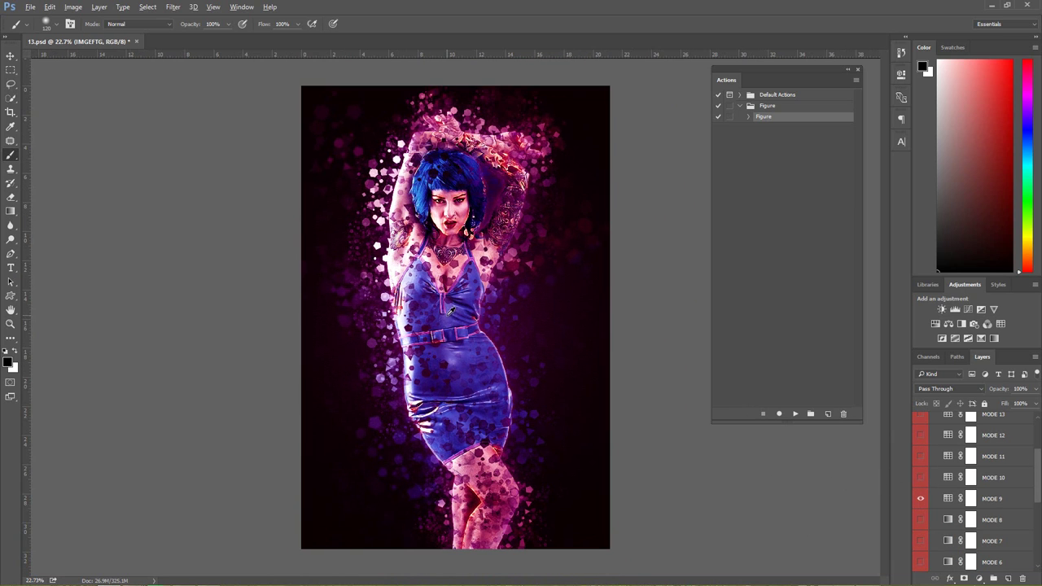
{"action": "left_click", "coordinate": [10, 55]}
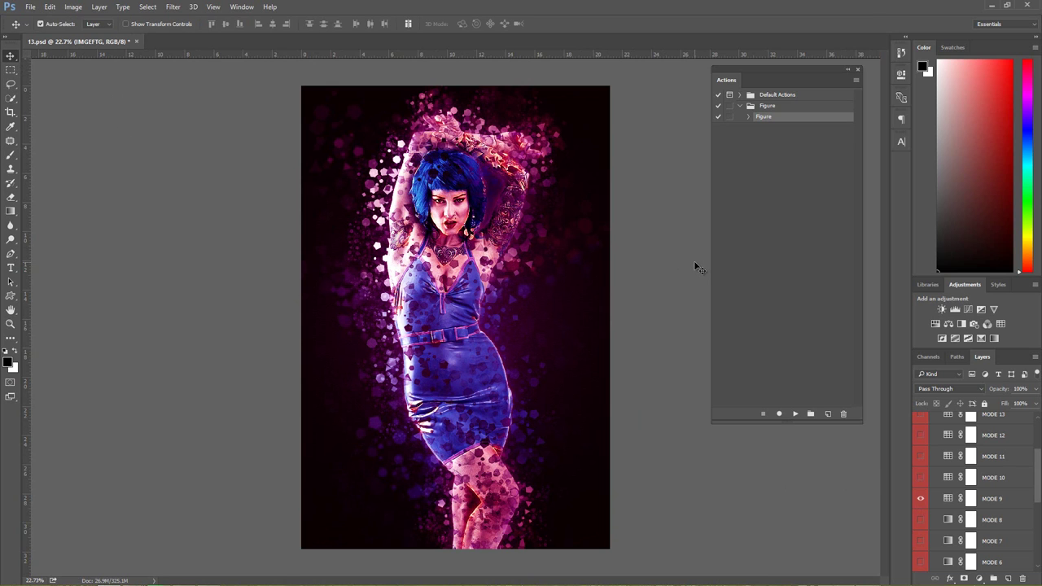